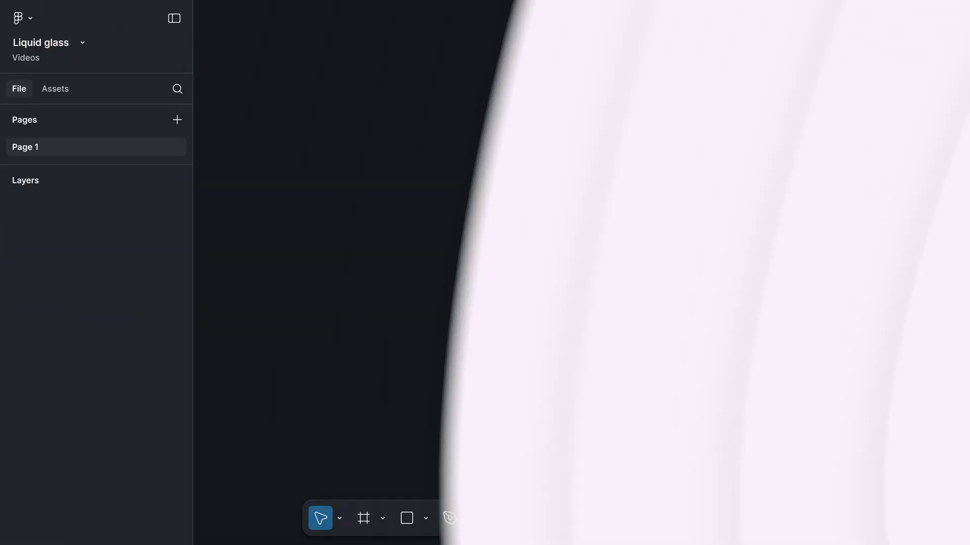
Step: Draw a frame about 285 × 276 on the empty canvas and apply a Glass effect to it
key("f")
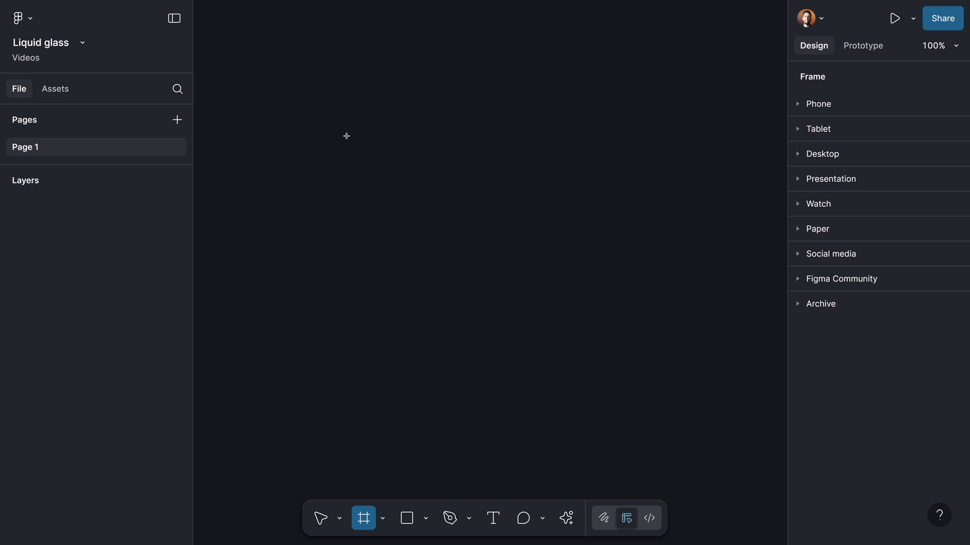
left_click_drag(352, 141, 568, 348)
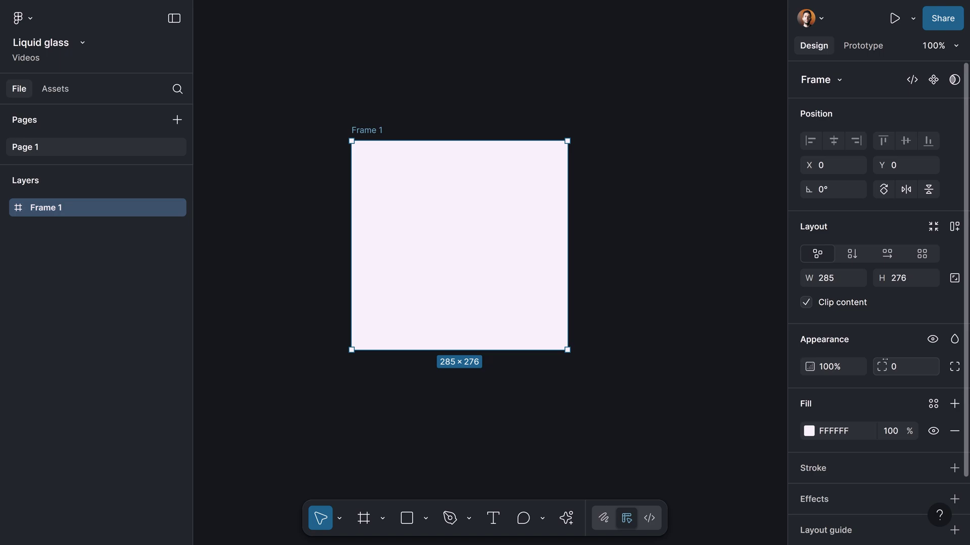
scroll(889, 367, "down", 3)
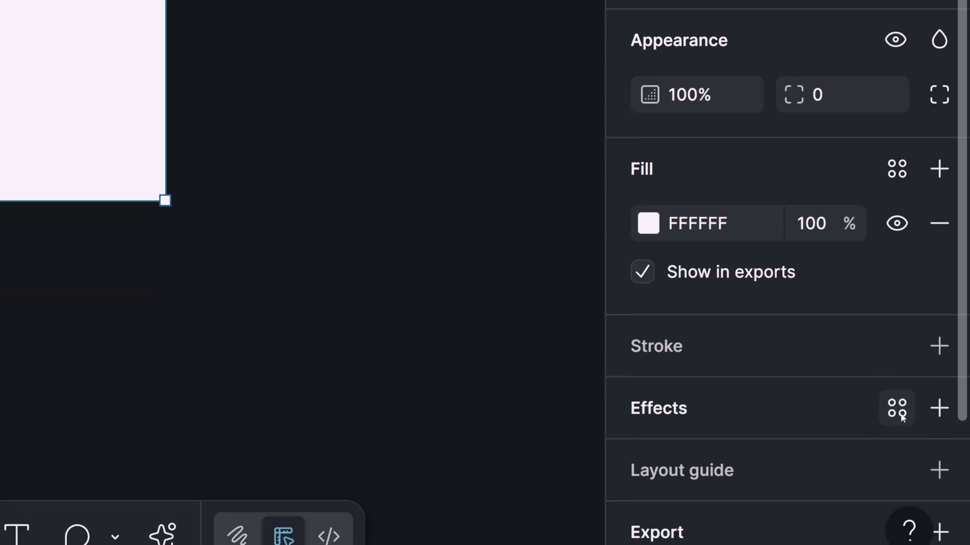
left_click(939, 409)
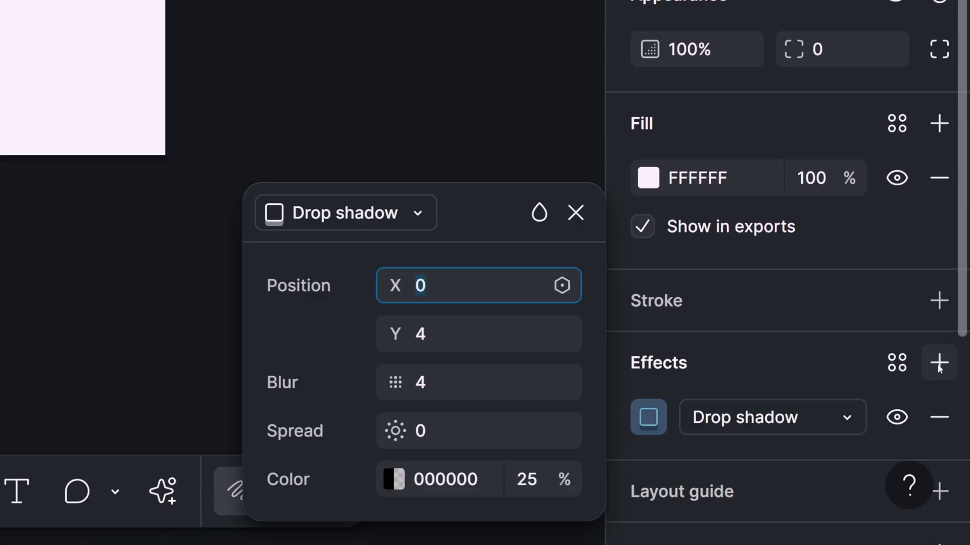
scroll(892, 386, "down", 4)
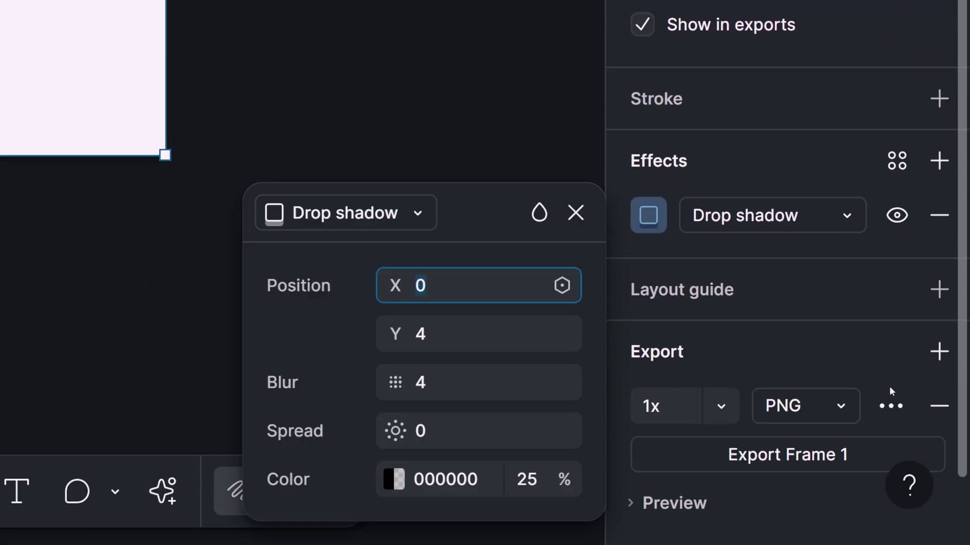
left_click(397, 227)
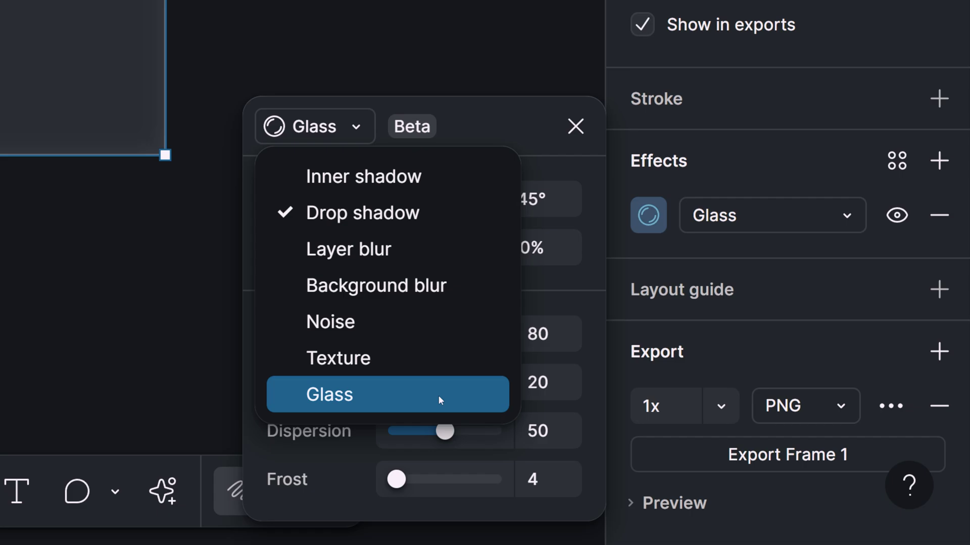
left_click(438, 396)
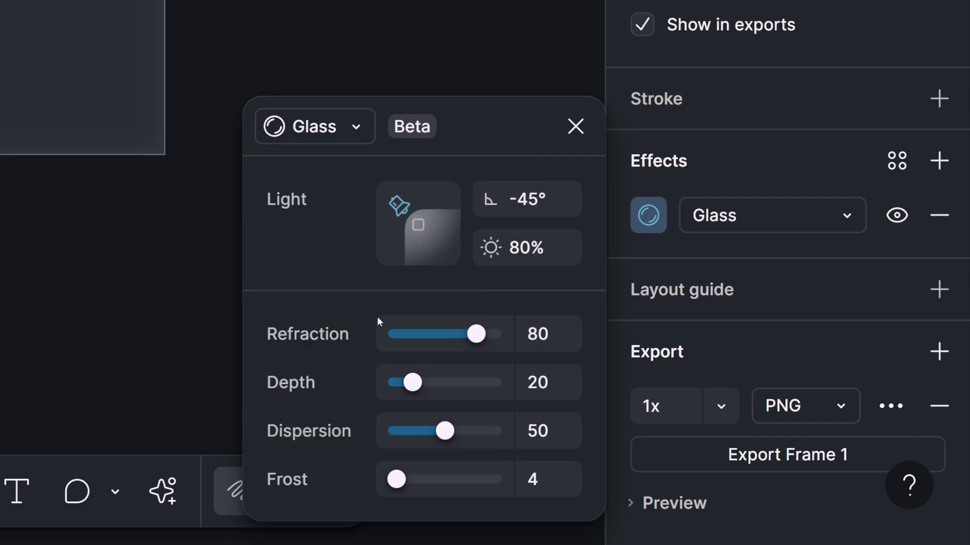
left_click_drag(487, 147, 451, 0)
left_click_drag(509, 79, 494, 86)
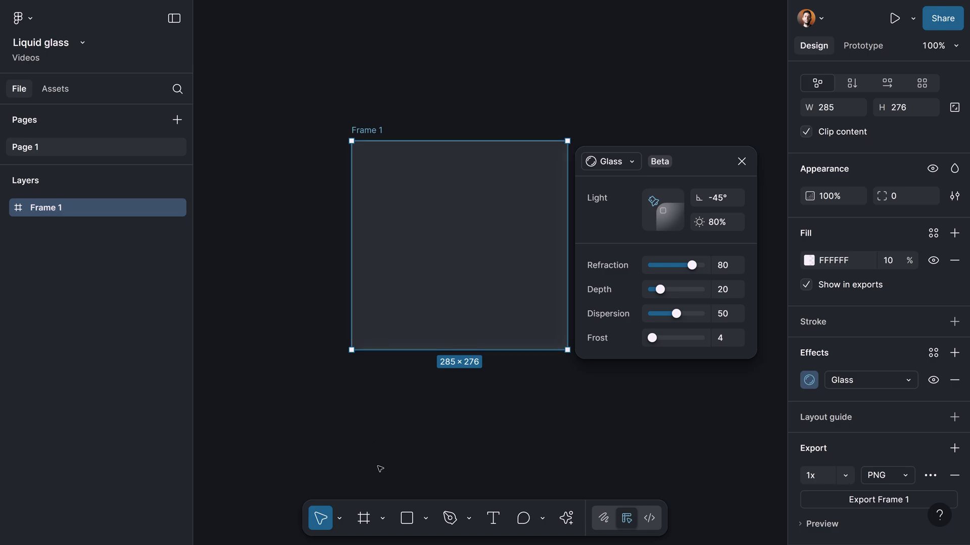
Step: Add the text "Kimo" beside the glass frame and set its font size to 182
left_click(493, 518)
left_click(277, 142)
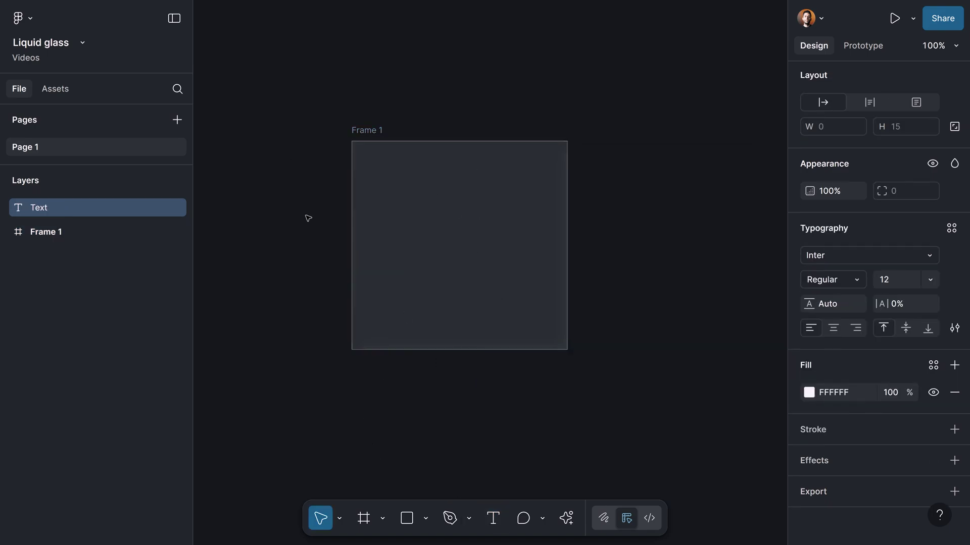
type("Kimo")
key("Escape")
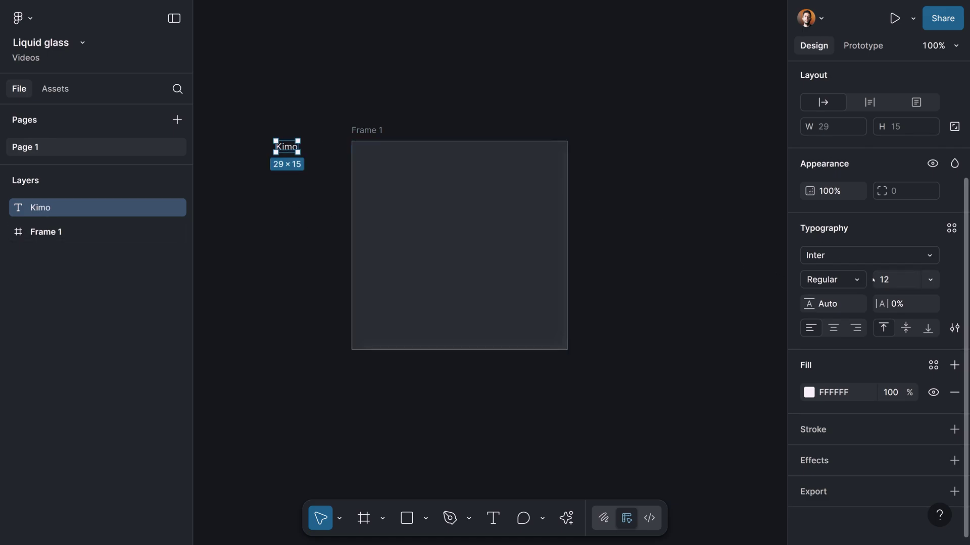
left_click_drag(872, 278, 889, 277)
scroll(708, 246, "down", 3)
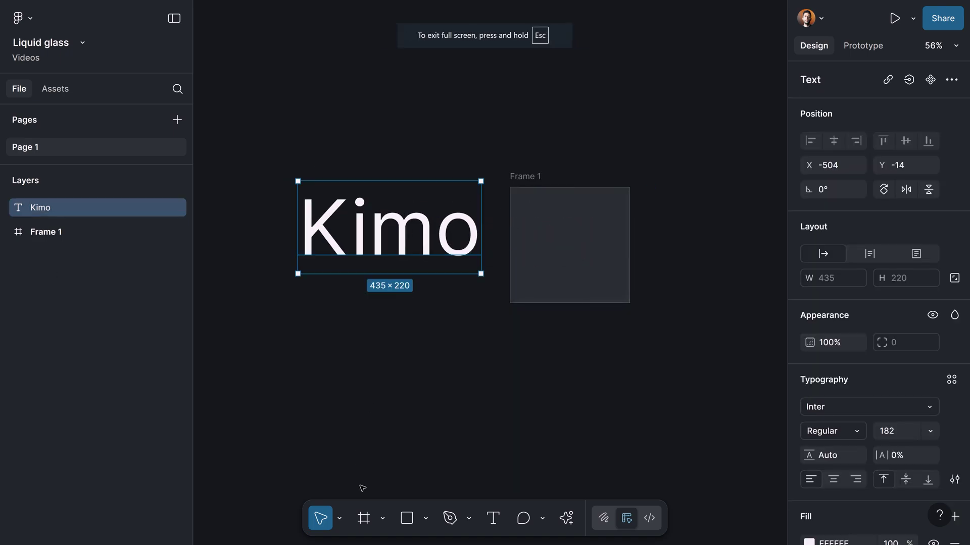
Step: Enclose the text and the glass frame in a black frame about 1236 × 921, and move the glass frame over the text
left_click(364, 518)
left_click_drag(244, 61, 764, 447)
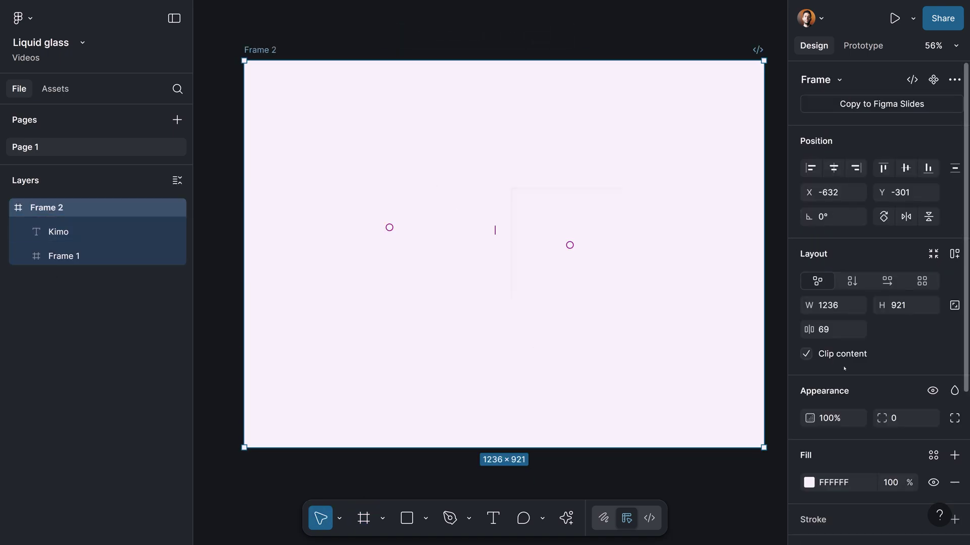
left_click_drag(513, 227, 392, 214)
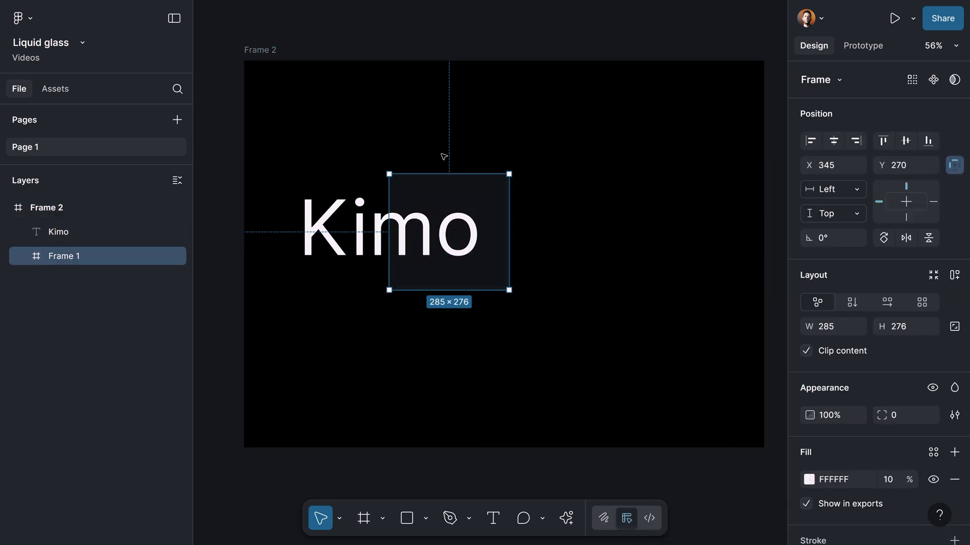
Step: Rename the inner frame as "glass effect" and place it above the text in the layer order
double_click(69, 257)
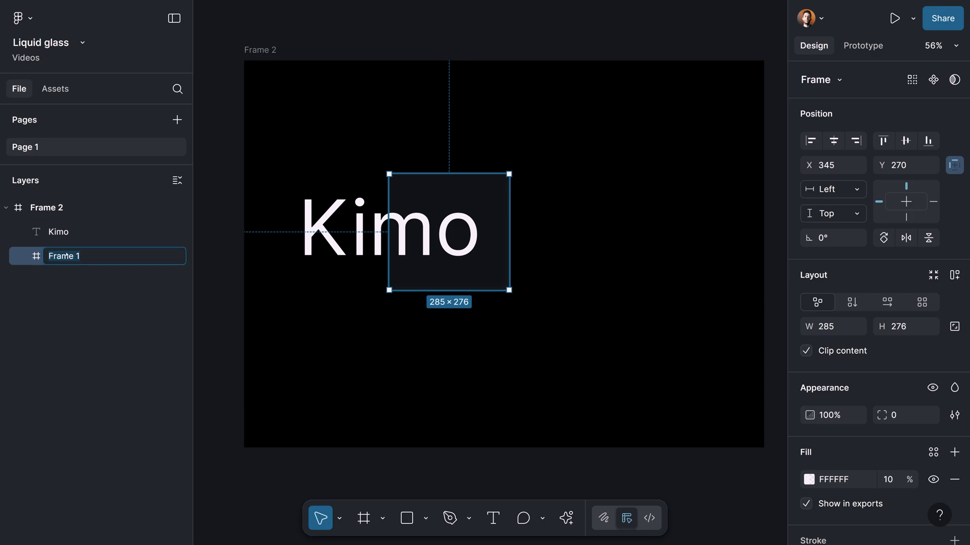
type("glass effect")
key("Return")
key("Escape")
left_click_drag(88, 257, 93, 227)
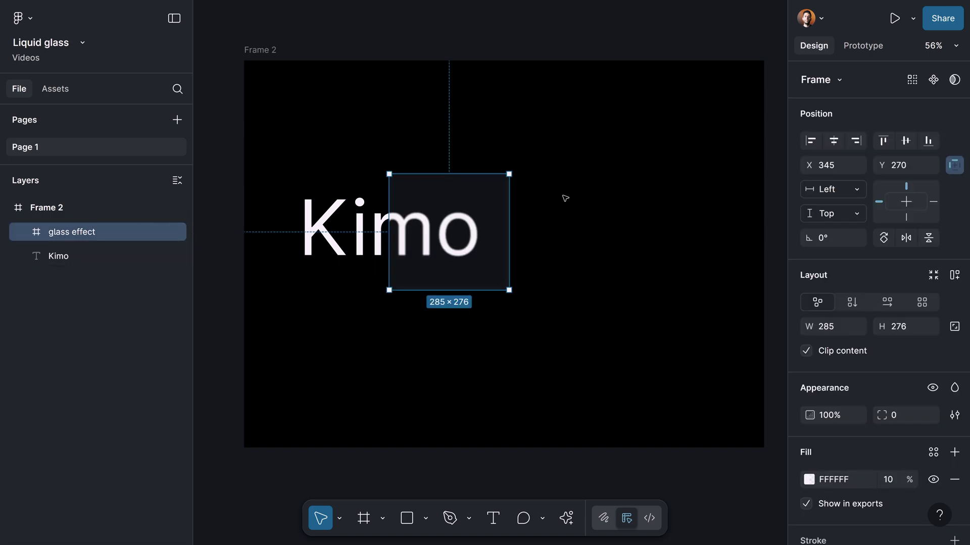
Step: Change the outer frame's fill colour to grey 9F9F9F
left_click(491, 163)
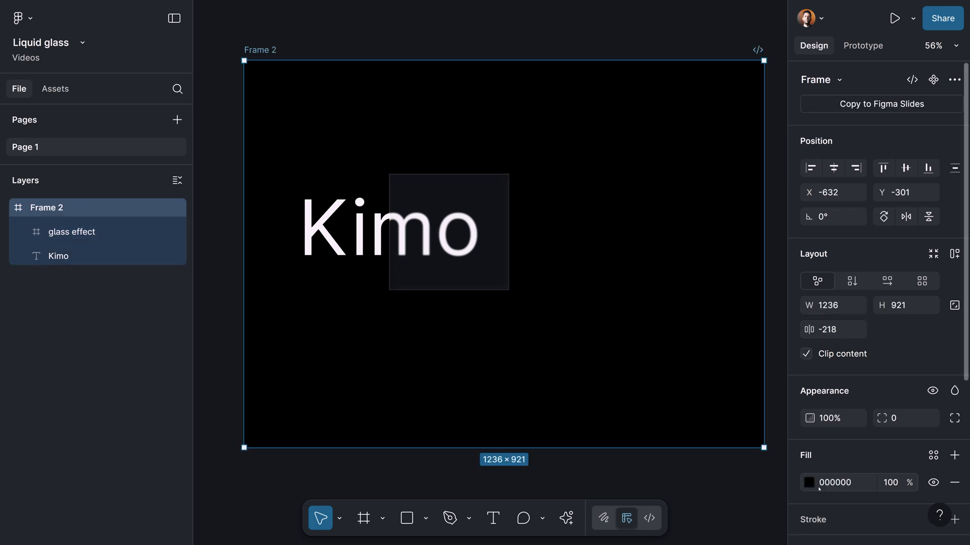
left_click(809, 482)
left_click_drag(732, 316, 581, 298)
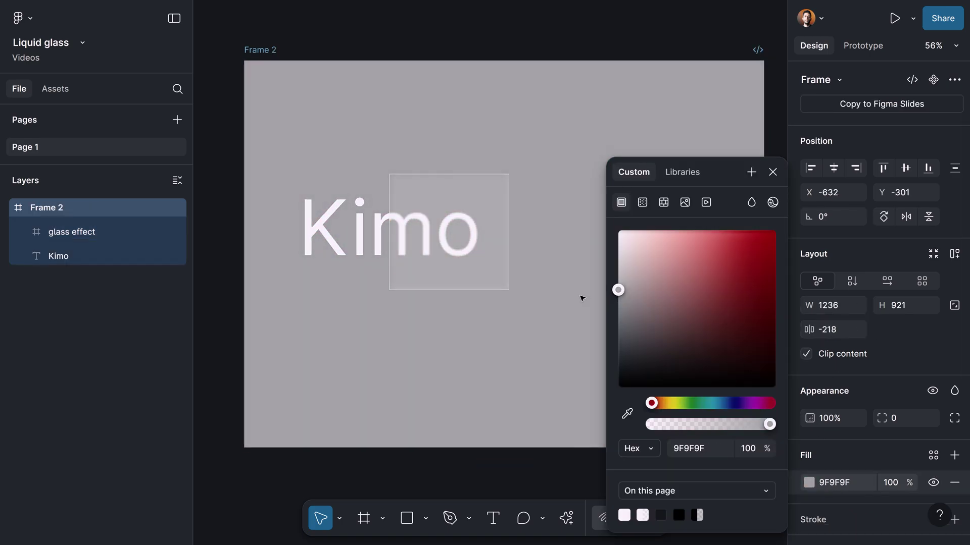
left_click(514, 432)
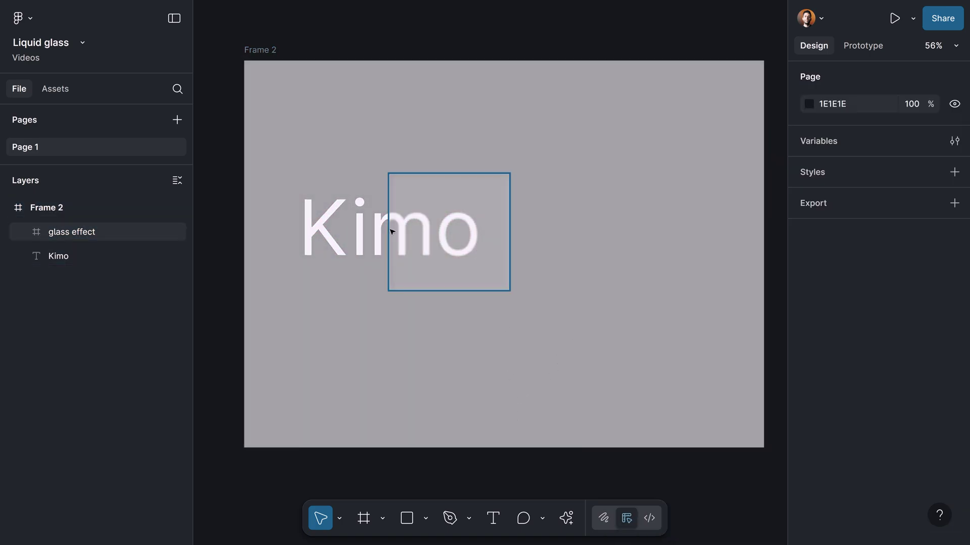
Step: Move the text further right in the outer frame and position the glass frame over its last letters at about X 514, Y 298
left_click_drag(378, 231, 445, 212)
left_click(465, 216)
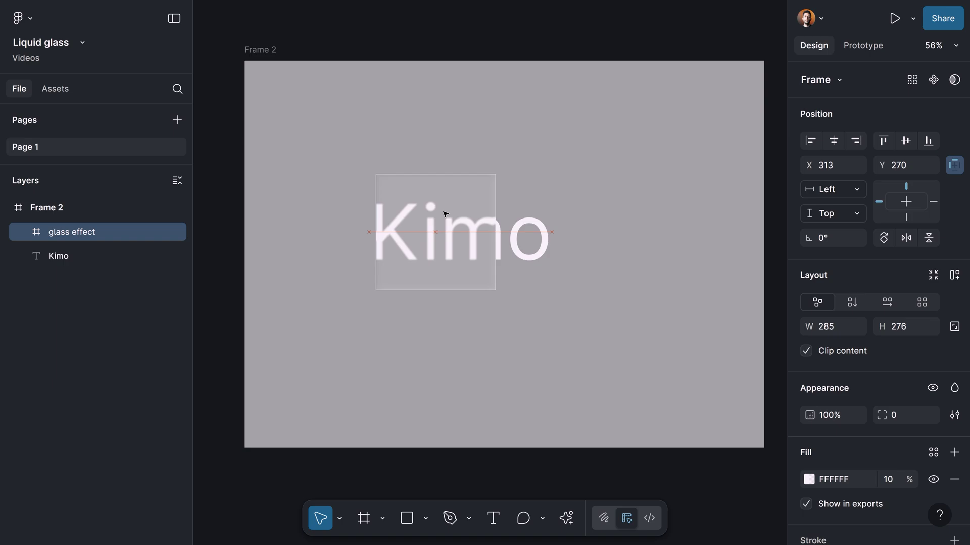
left_click_drag(454, 246, 539, 251)
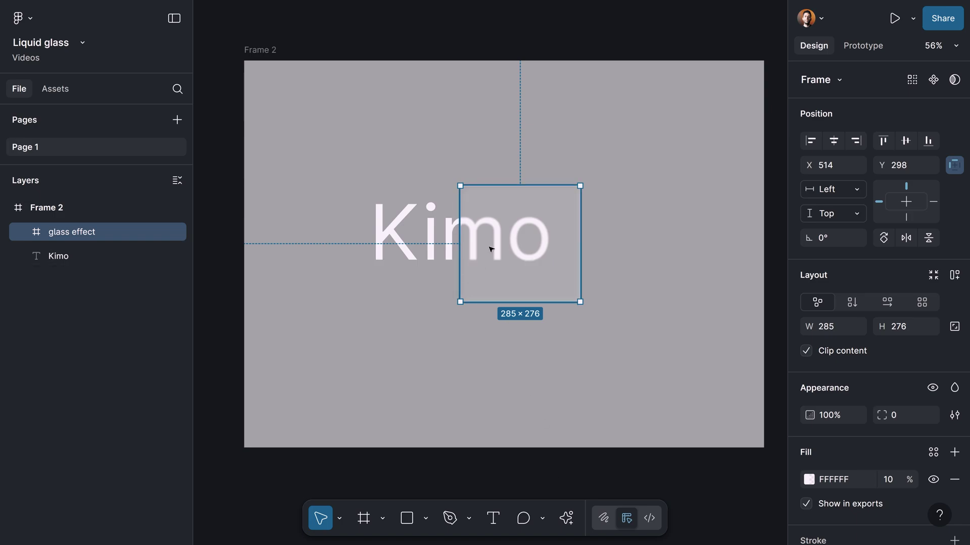
Step: Use the AllStock plugin to search for "shopping" and insert the 1600 × 1066.67 photo of bananas, closing the plugin
left_click(566, 518)
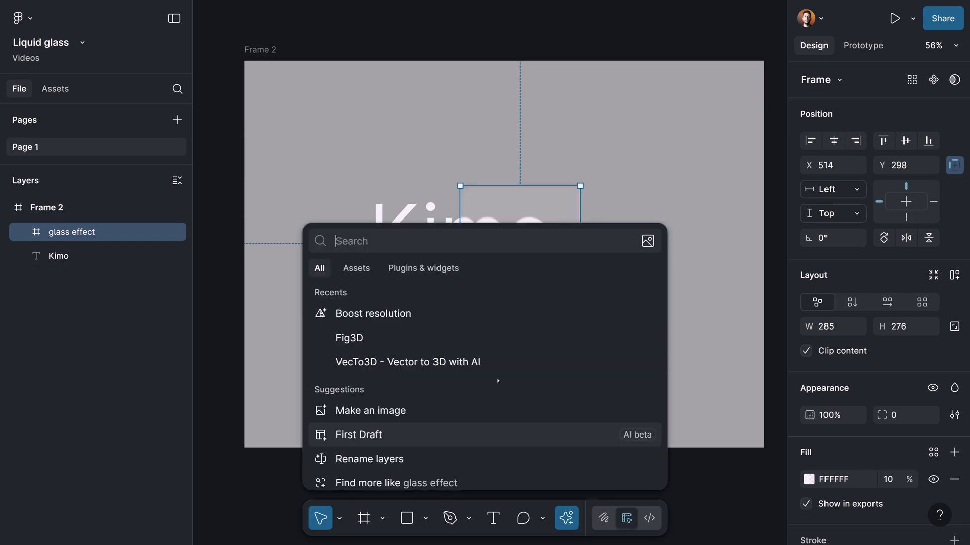
left_click(401, 268)
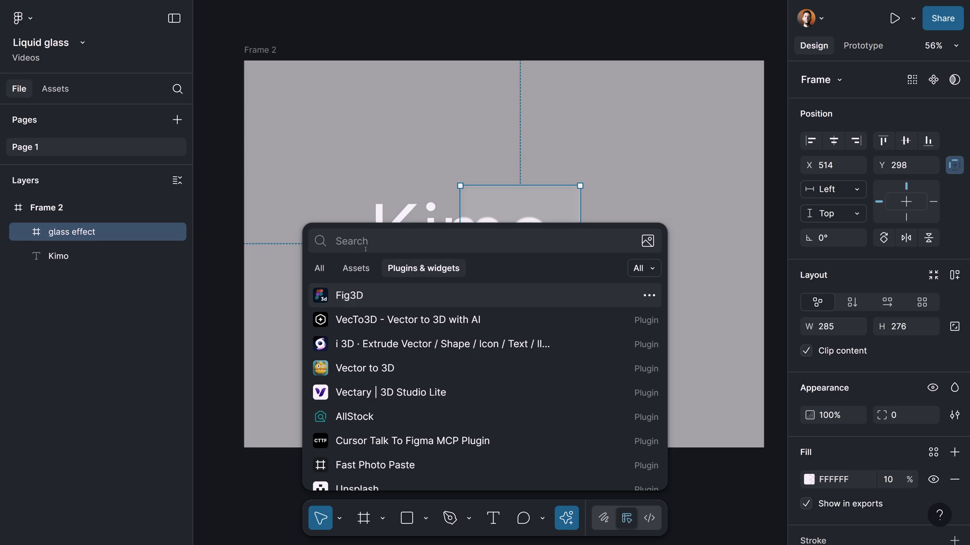
key("Escape")
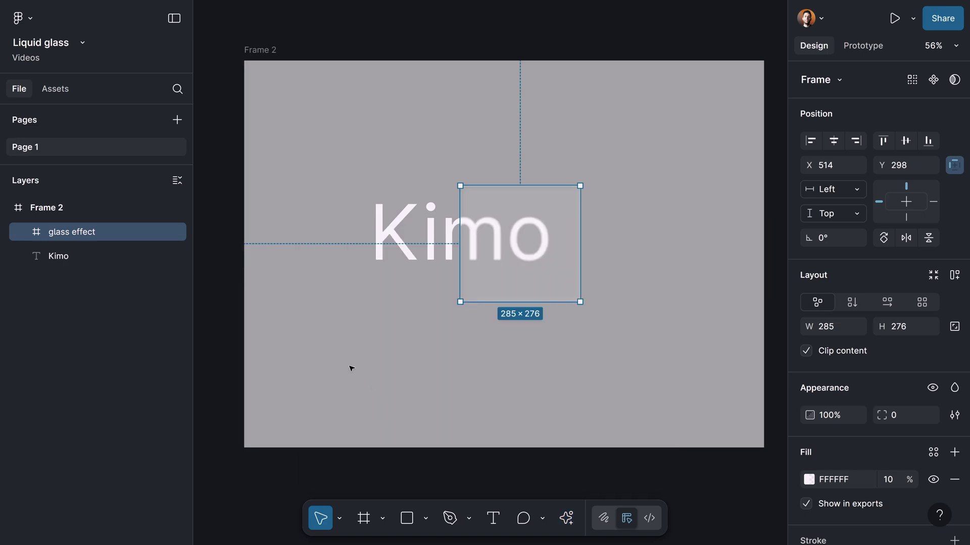
left_click(174, 126)
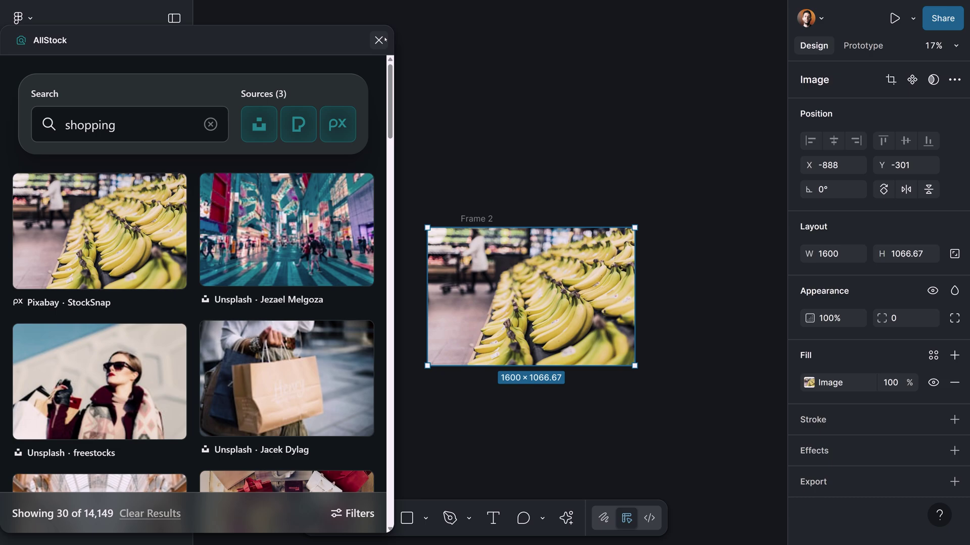
left_click(379, 40)
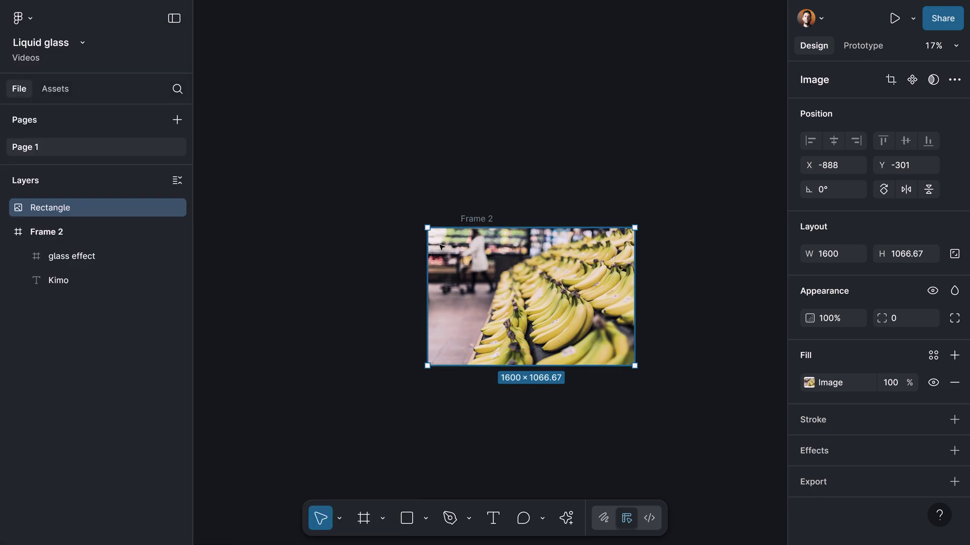
left_click_drag(441, 247, 347, 242)
key("Delete")
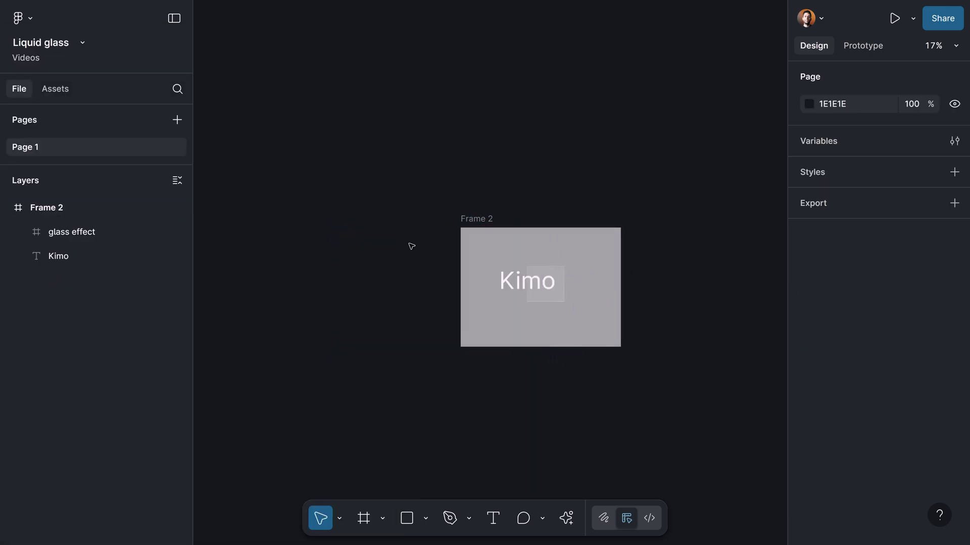
left_click(472, 218)
key("ctrl+z")
Step: Place the banana photo at the back of the outer frame at about X -412, Y -72, and raise the glass frame to Y 258
left_click_drag(486, 300, 576, 262)
key("ctrl+shift+bracketleft")
scroll(555, 275, "up", 10)
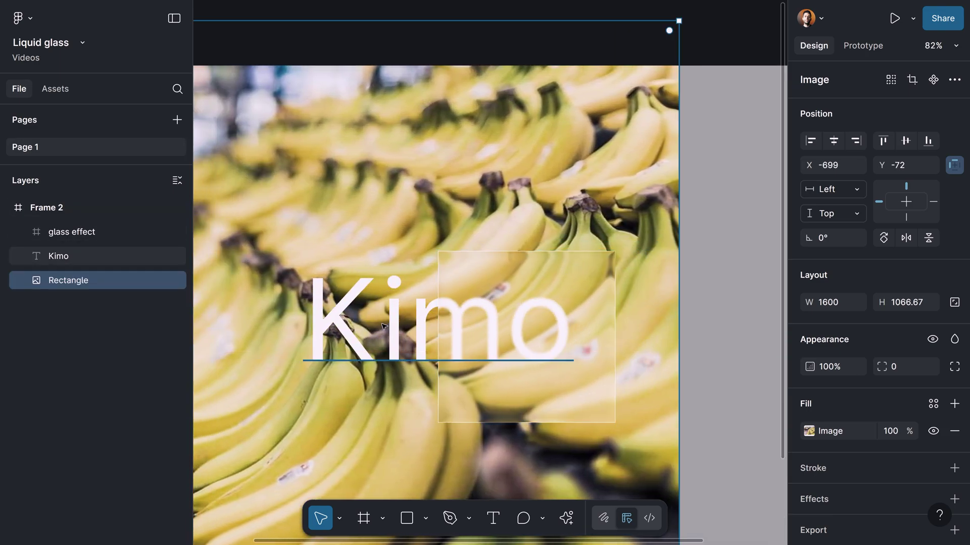
left_click_drag(455, 282, 589, 254)
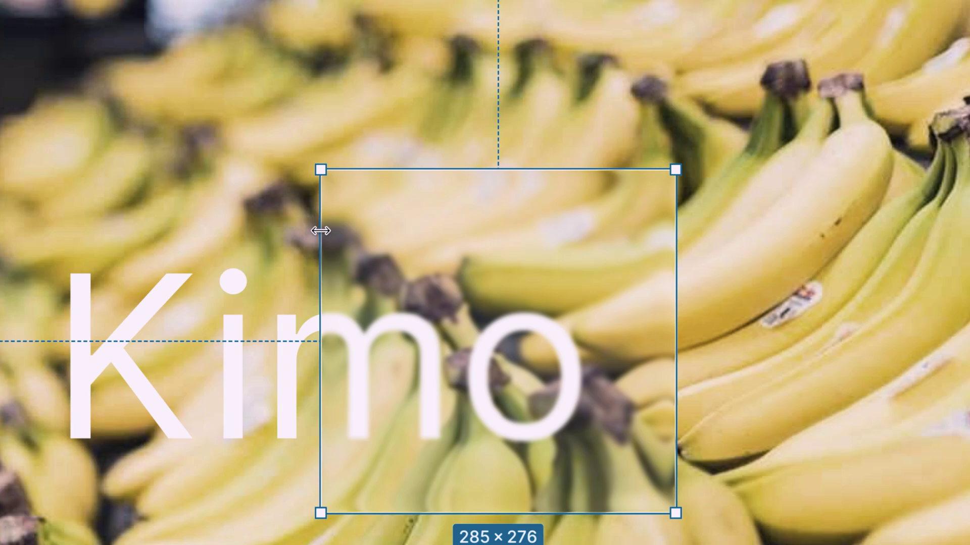
Step: Rotate the light direction of the glass frame's Glass effect to 105°
left_click(275, 247)
left_click(373, 191)
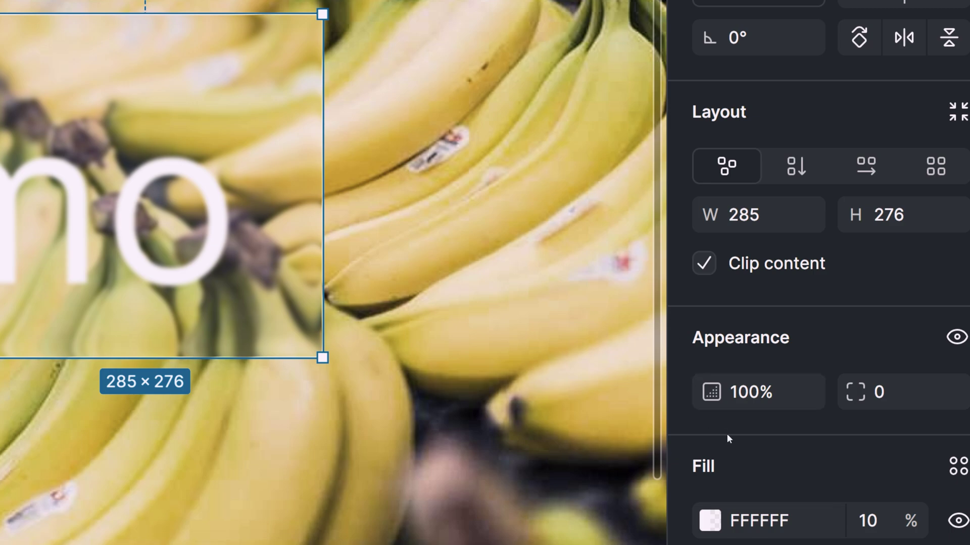
scroll(726, 433, "down", 5)
left_click(715, 446)
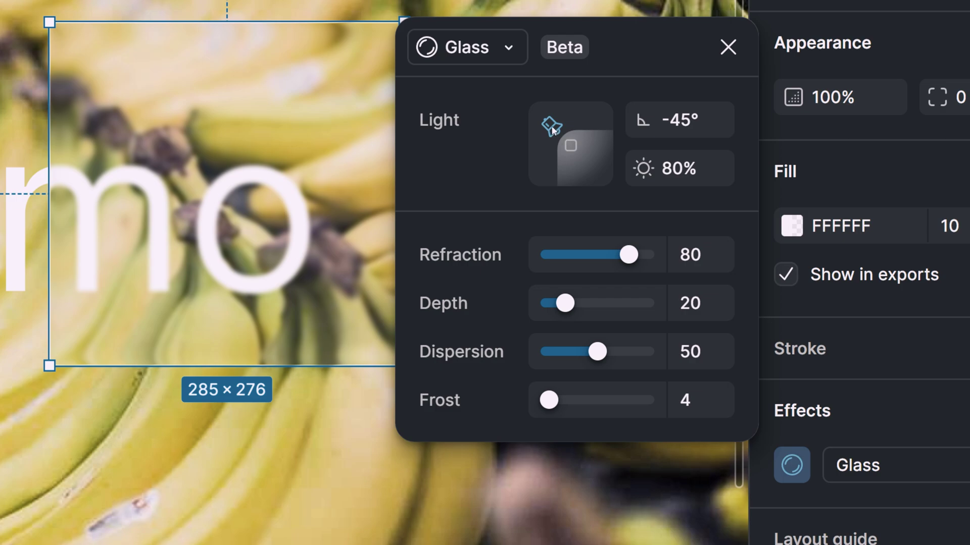
left_click_drag(553, 130, 600, 159)
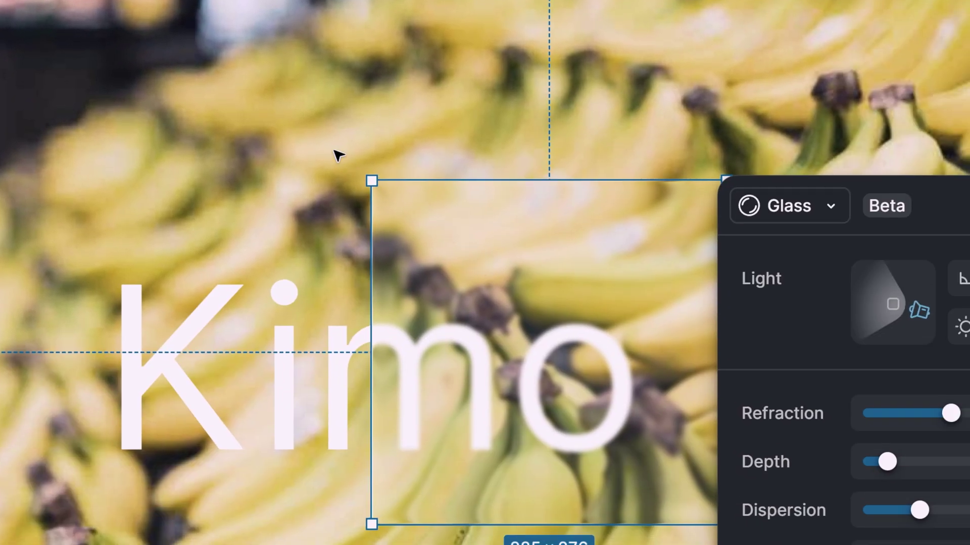
key("Escape")
left_click(408, 222)
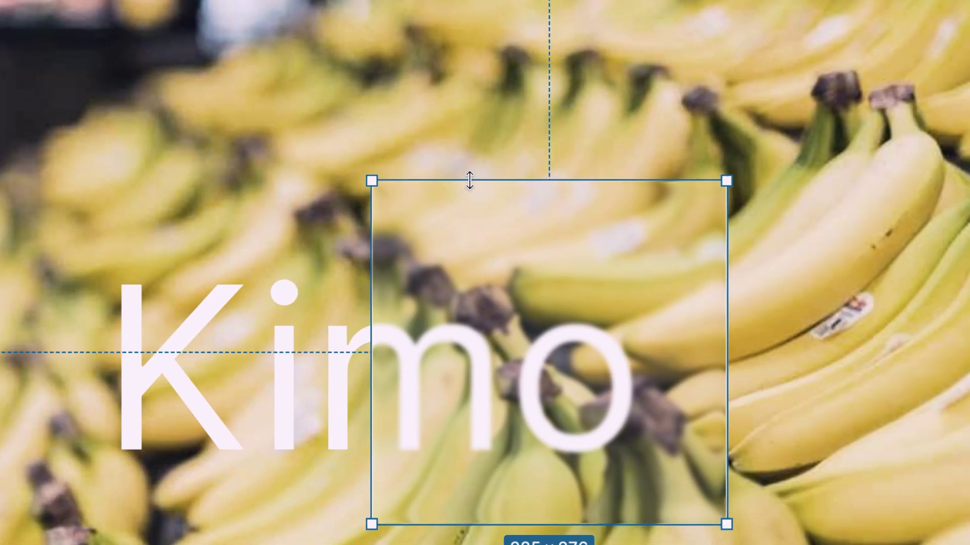
left_click(653, 171)
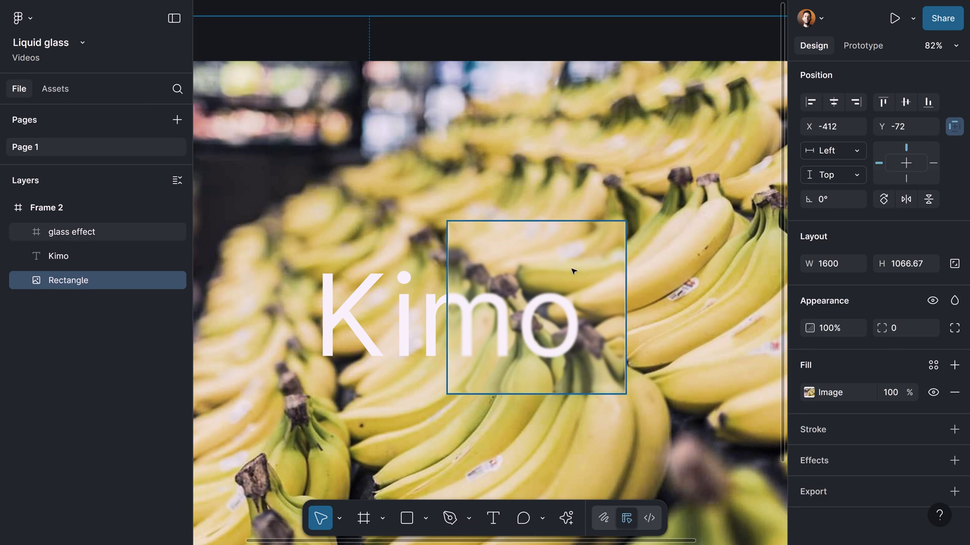
left_click(573, 271)
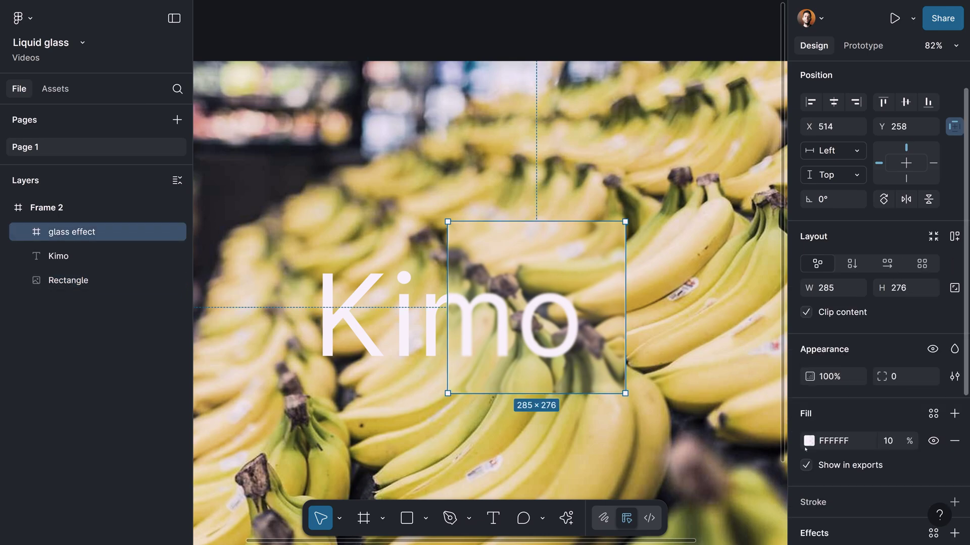
scroll(807, 435, "down", 5)
left_click(809, 358)
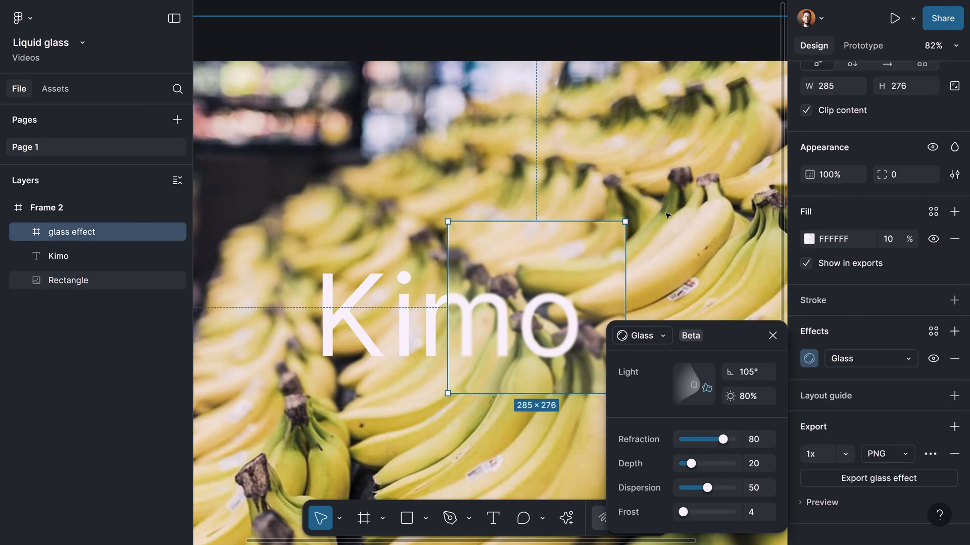
left_click(725, 298)
key("ctrl+z")
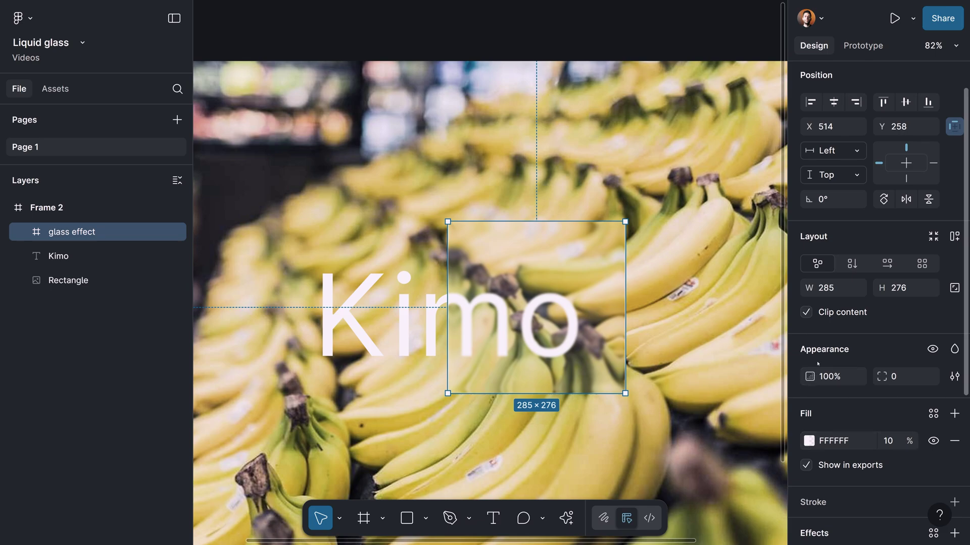
Step: Set the light of the glass frame's Glass effect to an angle of -70° and an intensity of 100%
scroll(817, 363, "down", 4)
left_click(809, 342)
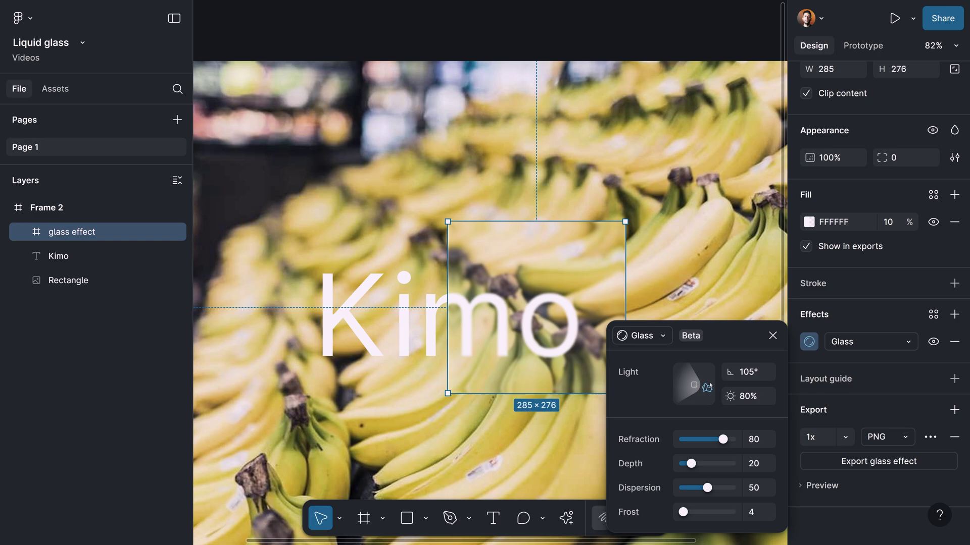
left_click_drag(707, 388, 776, 392)
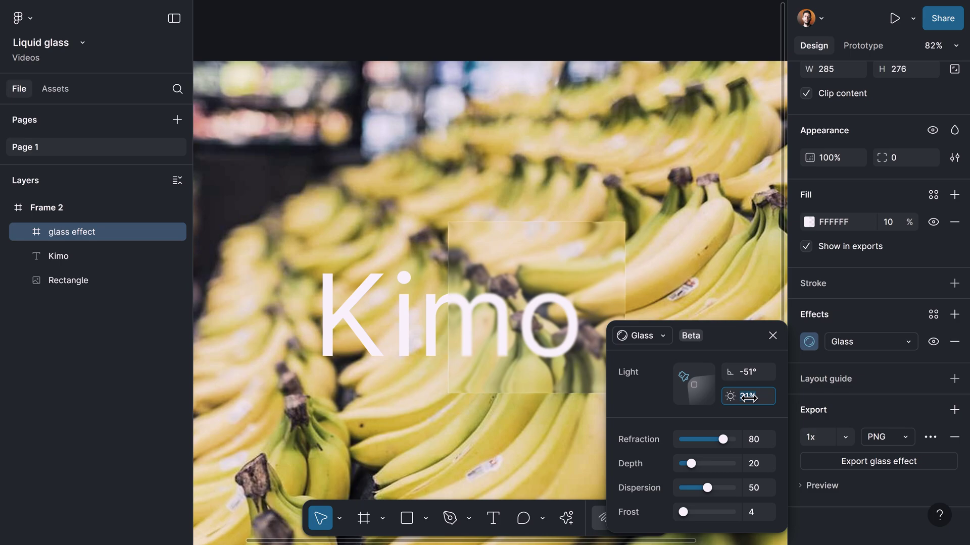
left_click_drag(748, 397, 725, 441)
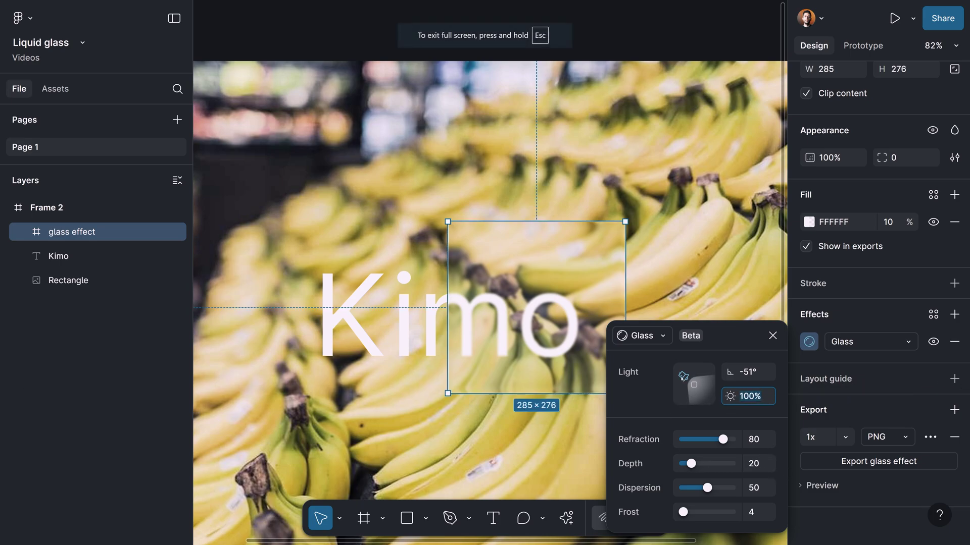
left_click_drag(683, 376, 682, 378)
left_click_drag(633, 403, 633, 403)
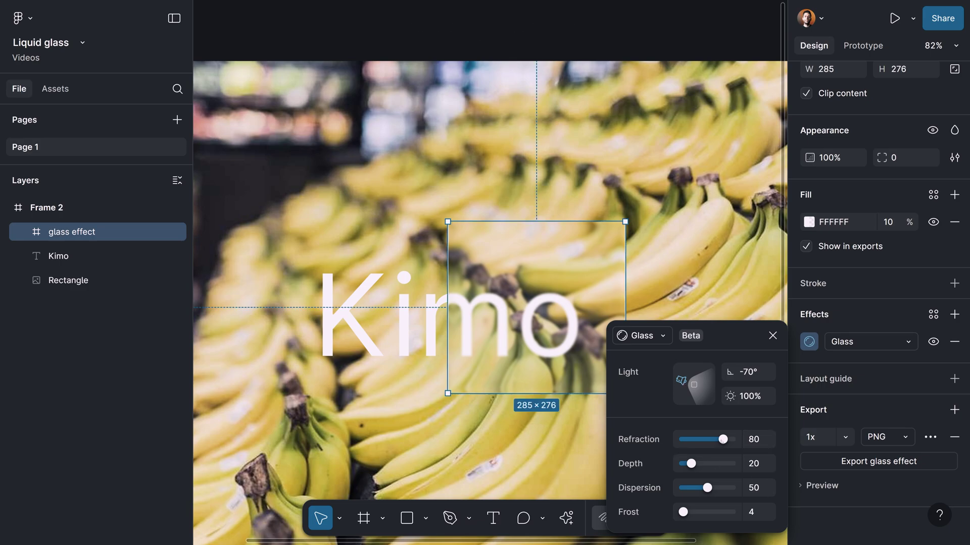
Step: Raise the Glass effect's Refraction to 100 and its Depth to 87
mouse_move(722, 439)
left_mouse_down()
mouse_move(684, 439)
mouse_move(739, 440)
mouse_move(683, 441)
mouse_move(736, 438)
left_mouse_up()
mouse_move(738, 440)
left_mouse_down()
mouse_move(708, 440)
mouse_move(725, 442)
left_mouse_up()
left_click(759, 440)
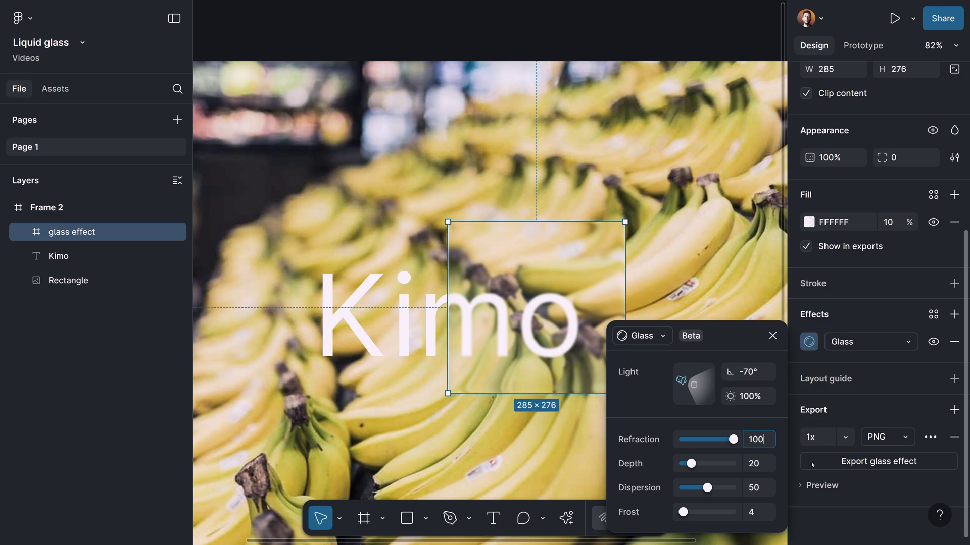
mouse_move(693, 465)
left_mouse_down()
mouse_move(741, 472)
mouse_move(684, 464)
mouse_move(731, 464)
mouse_move(708, 462)
left_mouse_up()
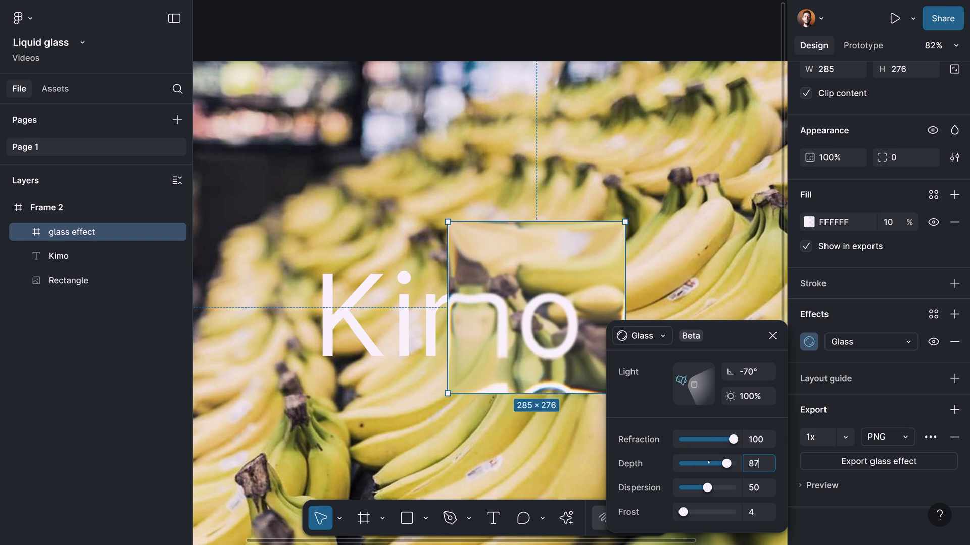
Step: Shift the glass frame over the text and set its Glass effect's Dispersion to 100
left_click_drag(508, 302, 561, 311)
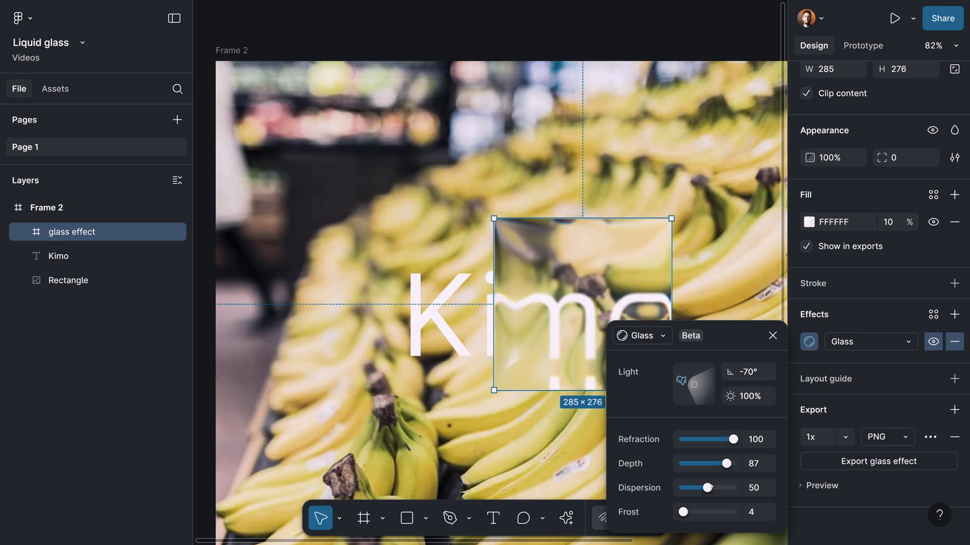
left_click_drag(708, 488, 738, 488)
left_click_drag(723, 349, 858, 189)
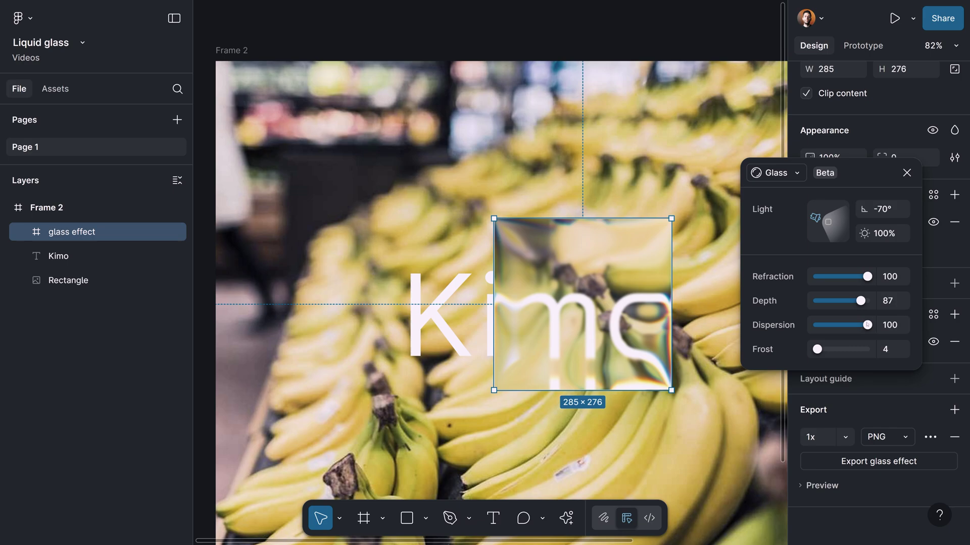
mouse_move(867, 325)
left_mouse_down()
mouse_move(810, 330)
mouse_move(867, 325)
left_mouse_up()
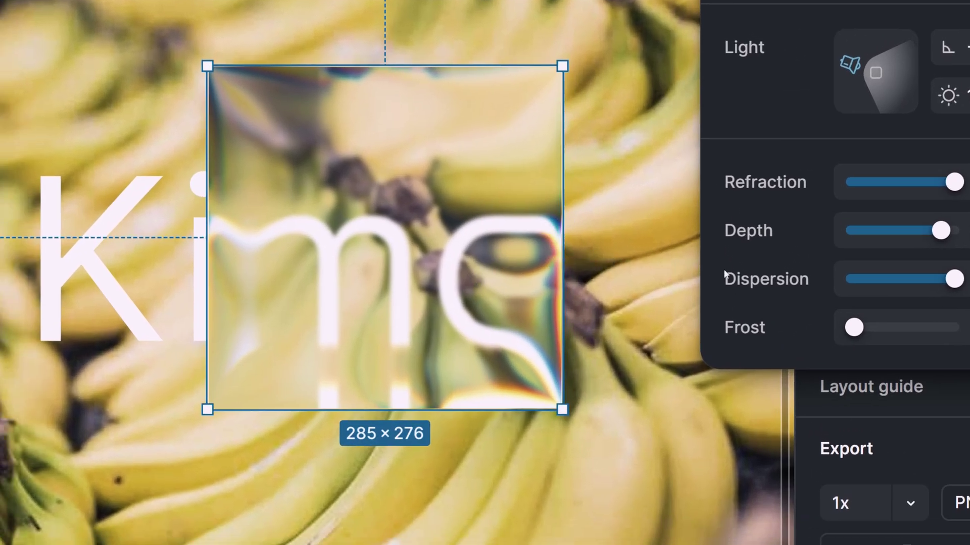
Step: Try the Glass effect's Frost at 100 and set it to 0, keeping Dispersion at 100
mouse_move(862, 324)
left_mouse_down()
mouse_move(913, 325)
mouse_move(862, 328)
left_mouse_up()
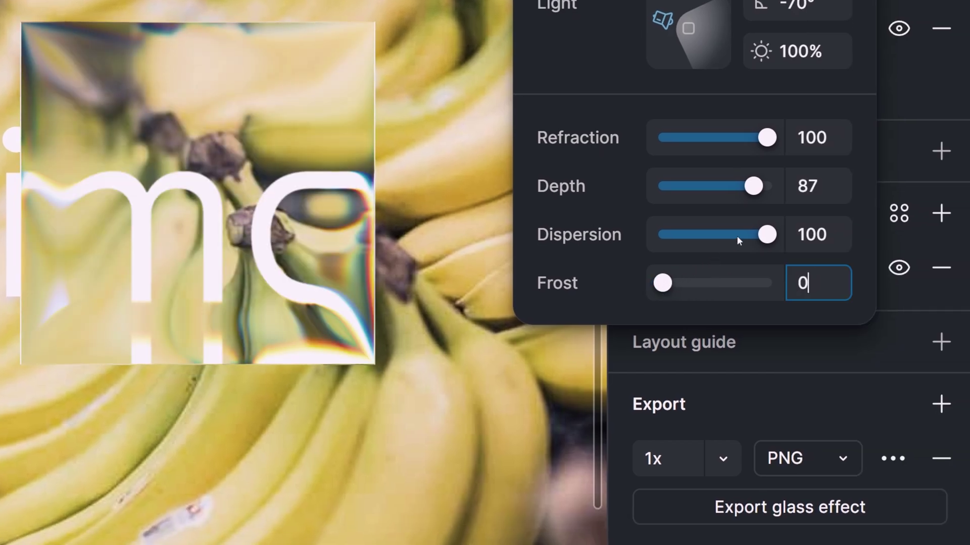
left_click_drag(924, 280, 888, 285)
left_click_drag(701, 243, 824, 216)
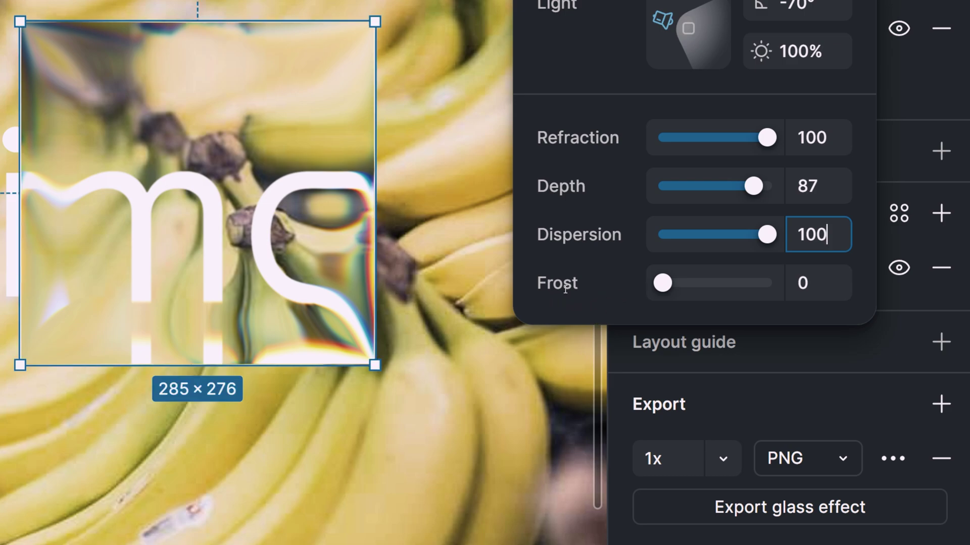
left_click_drag(663, 281, 800, 262)
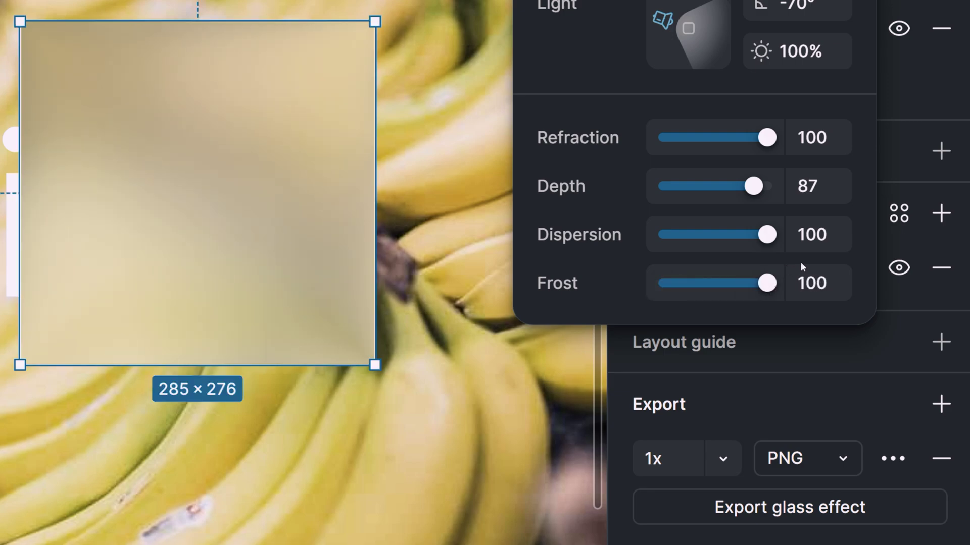
left_click_drag(766, 283, 661, 283)
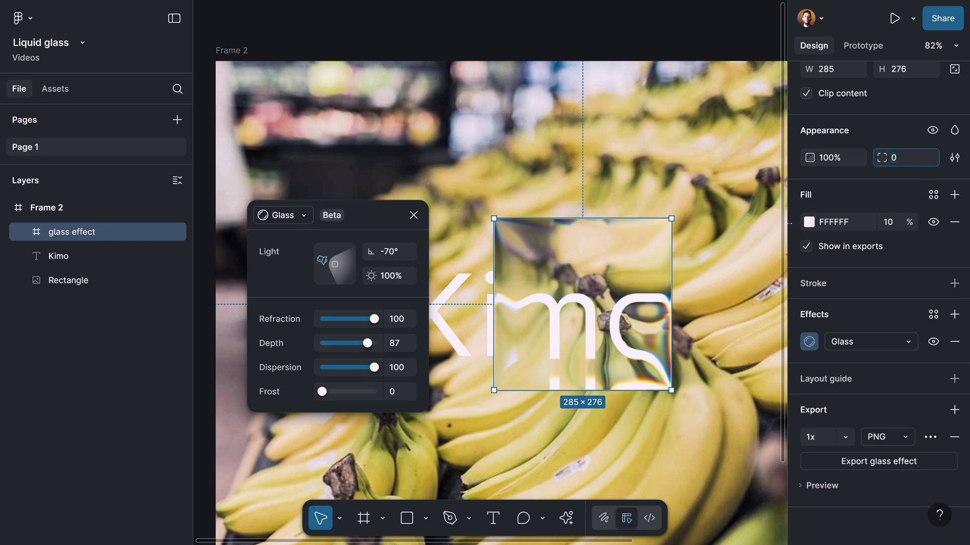
Step: Round the glass frame's corners to 9999 and widen it to 573 across the text at about X 429, Y 298
key("Return")
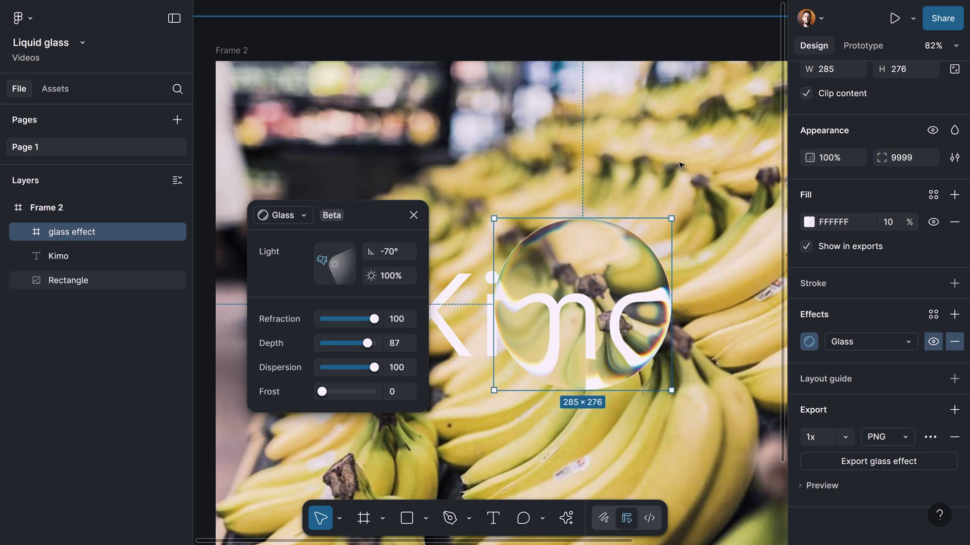
left_click_drag(582, 250, 586, 228)
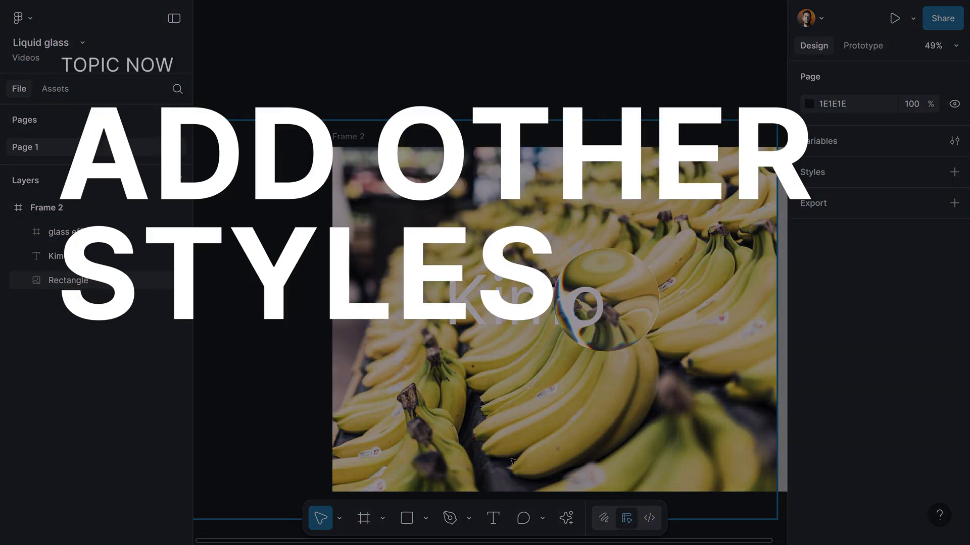
left_click_drag(608, 317, 544, 322)
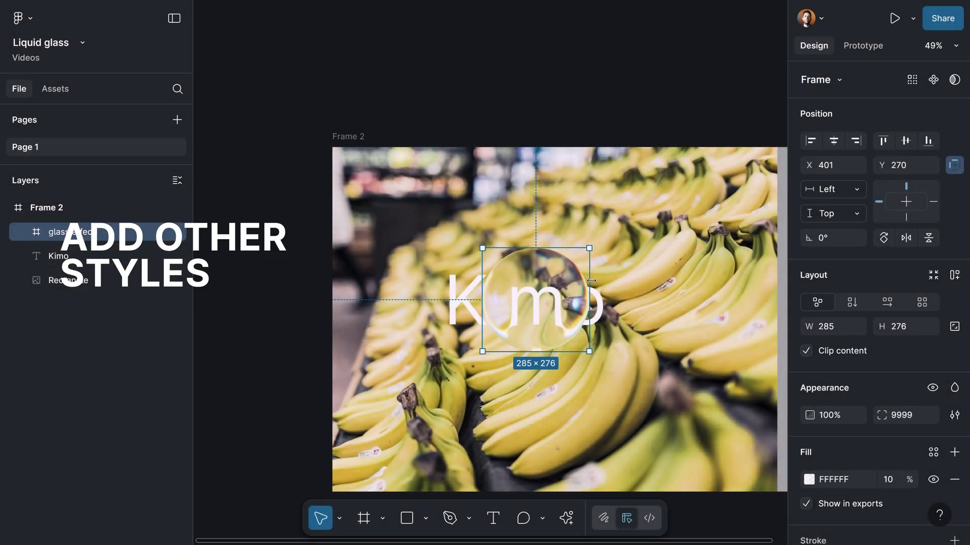
left_click_drag(591, 281, 666, 301)
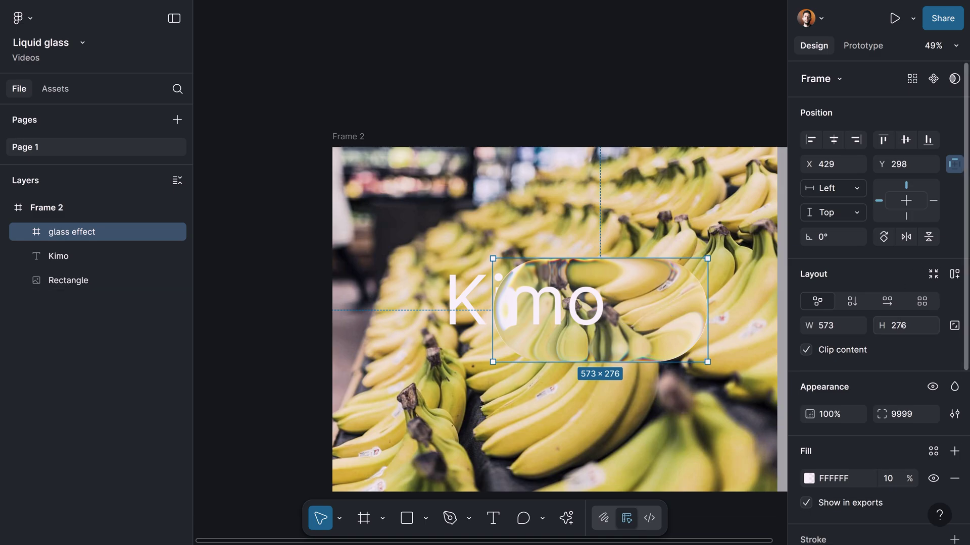
Step: Change the glass frame's fill to red FF0000 at 59% opacity
scroll(877, 369, "down", 3)
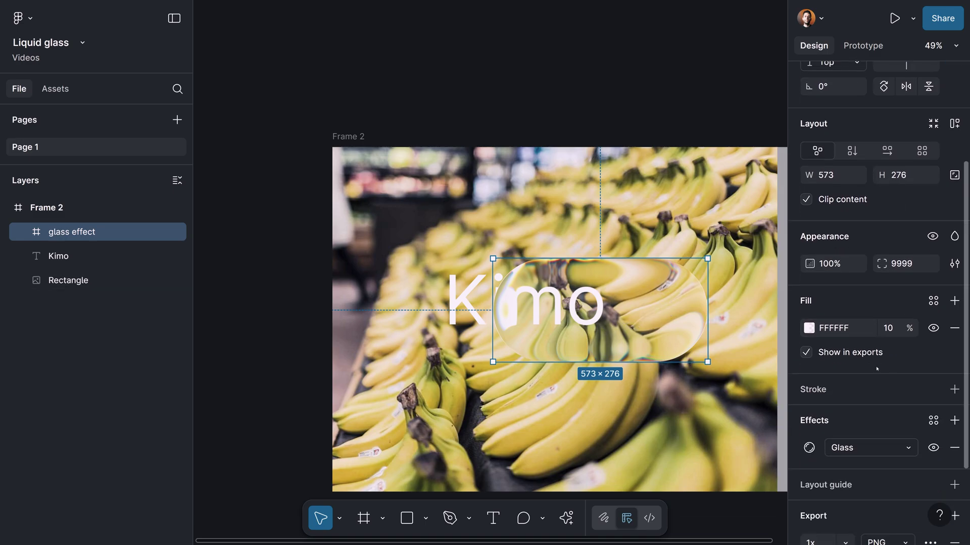
left_click(808, 329)
left_click_drag(753, 255, 803, 233)
left_click_drag(698, 427, 721, 424)
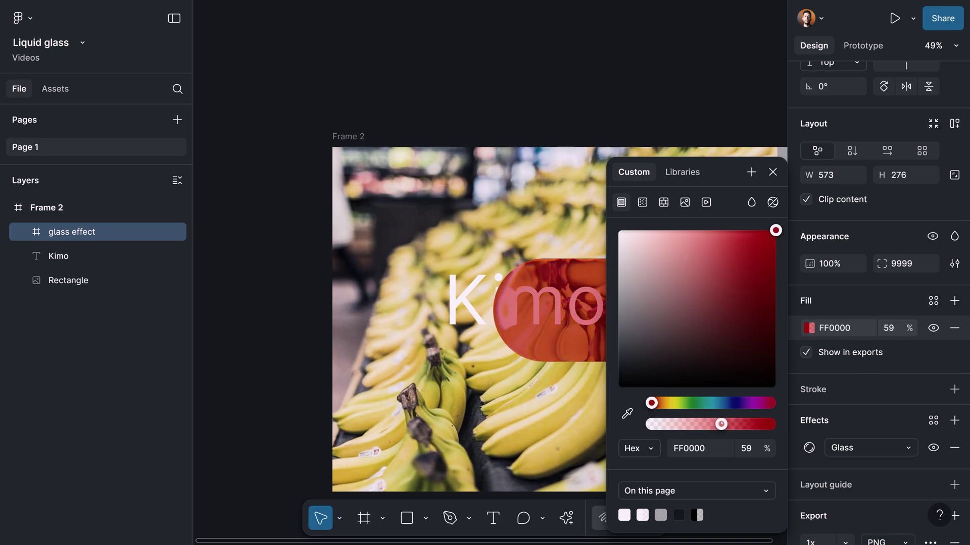
Step: Reduce the glass frame's height to 176 and give it a linear gradient fill with an FFFFFF start stop
left_click_drag(547, 362, 533, 290)
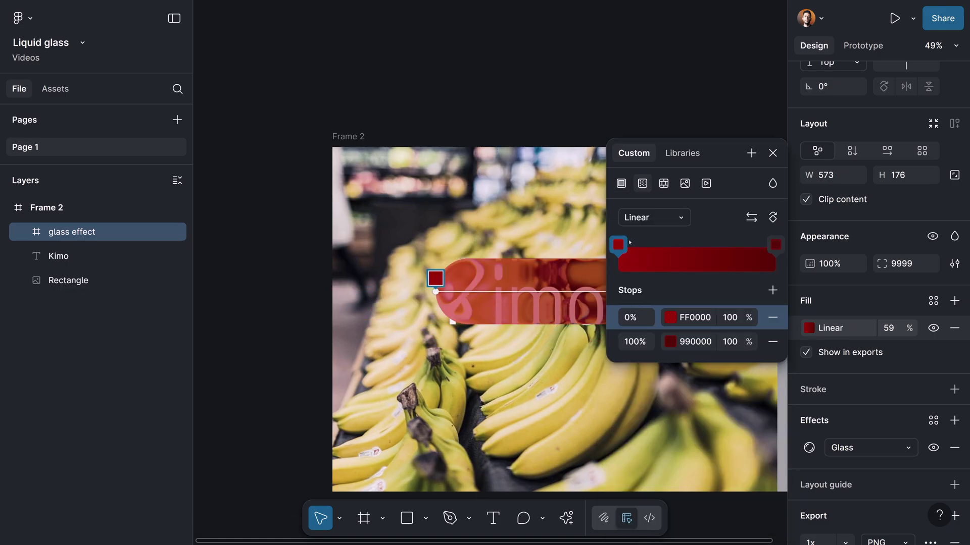
left_click(618, 244)
left_click_drag(593, 231, 437, 232)
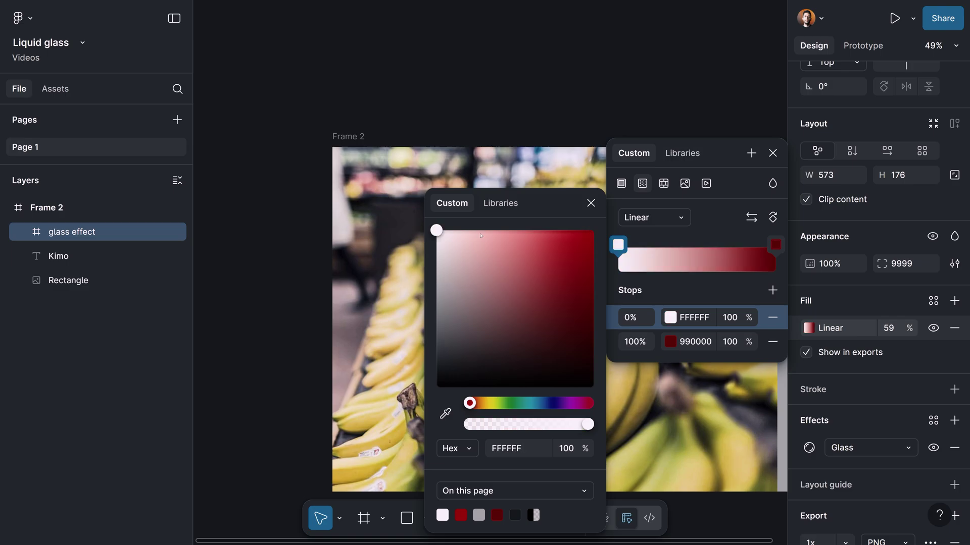
Step: Change the end stop of the glass frame's gradient fill to purple 6835FF
left_click(775, 245)
left_click(669, 341)
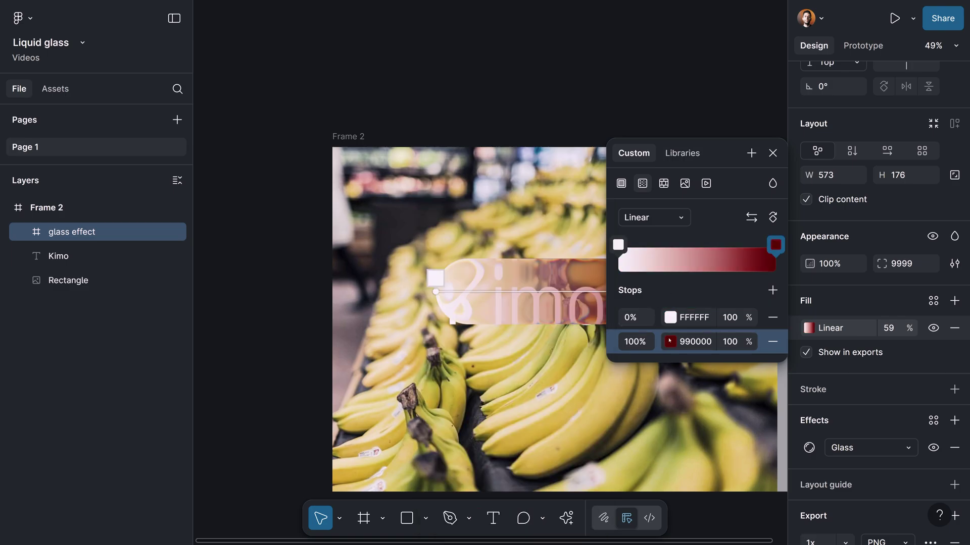
left_click(669, 340)
left_click_drag(513, 402, 552, 402)
left_click_drag(581, 285, 561, 231)
left_click(591, 203)
Step: Move the glass frame over the whole word and lower its gradient fill's opacity to 4%
scroll(525, 236, "down", 4)
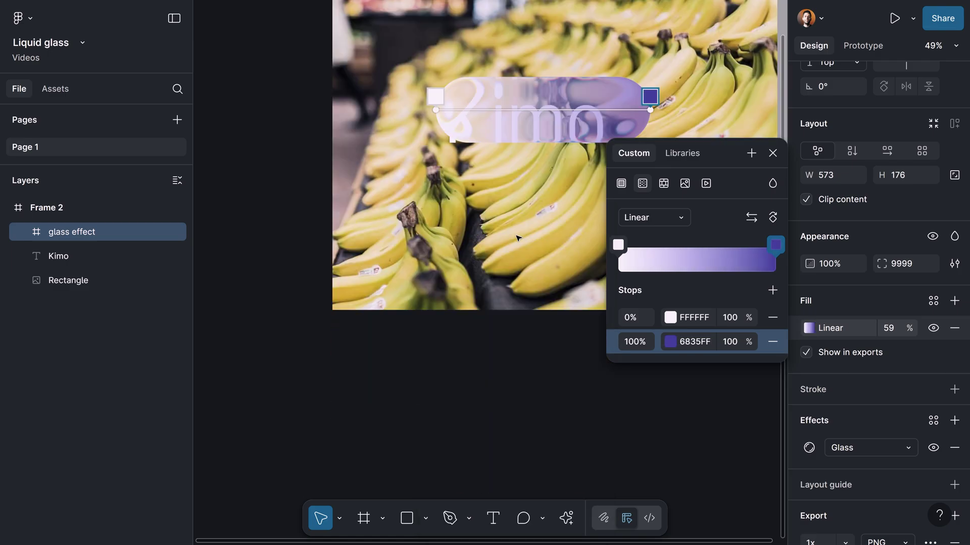
scroll(525, 236, "up", 2)
mouse_move(576, 219)
left_mouse_down()
mouse_move(508, 241)
mouse_move(551, 295)
mouse_move(573, 219)
mouse_move(568, 235)
left_mouse_up()
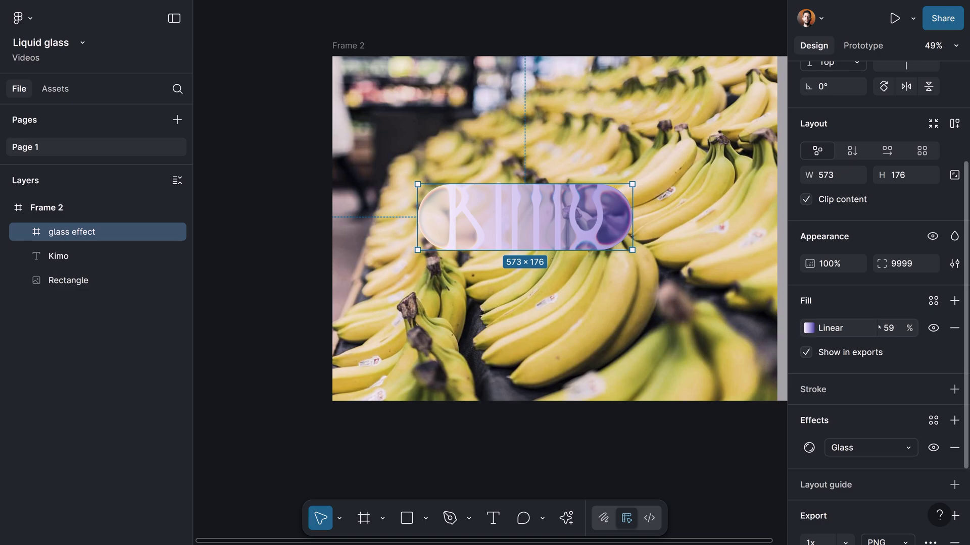
key("Return")
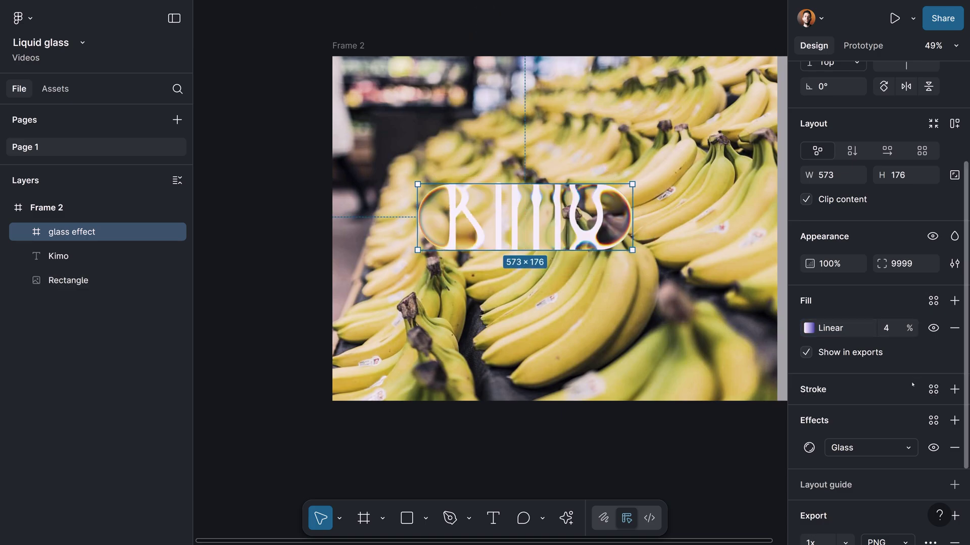
Step: Add a stroke to the glass frame and colour it white FFFFFF
scroll(911, 386, "down", 2)
left_click(954, 339)
left_click(809, 367)
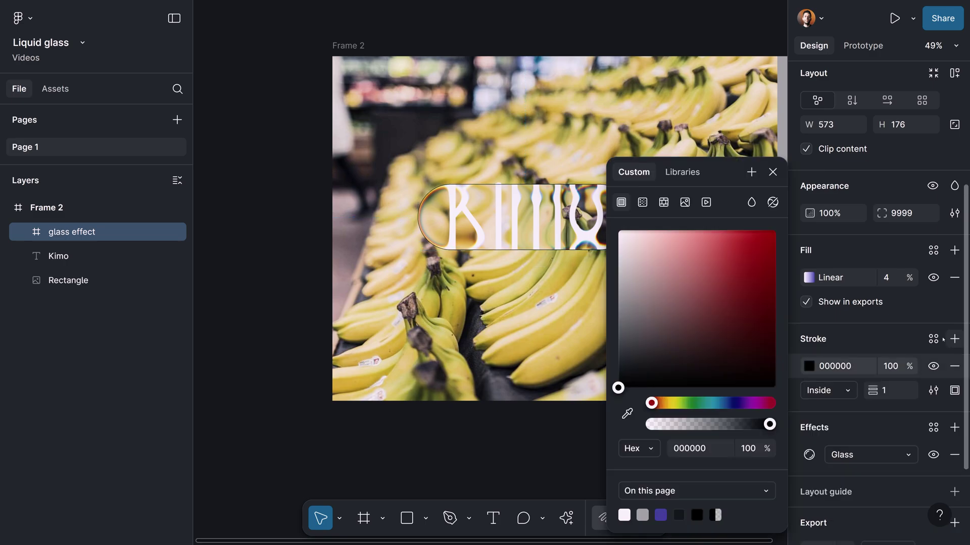
left_click_drag(677, 369, 617, 229)
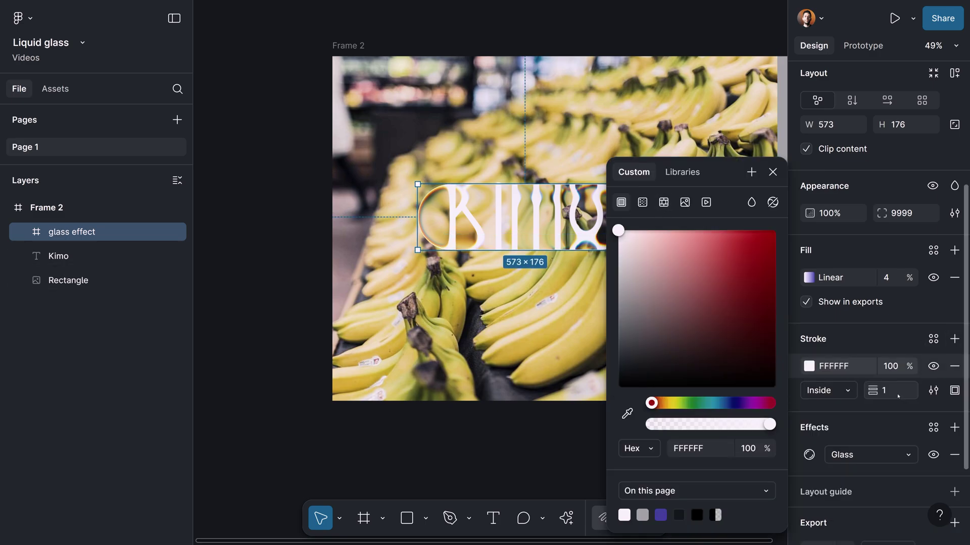
Step: Align the glass frame's stroke to the outside with a weight of 9
mouse_move(873, 390)
left_mouse_down()
mouse_move(889, 390)
mouse_move(849, 393)
left_mouse_up()
left_click(849, 393)
left_click(839, 407)
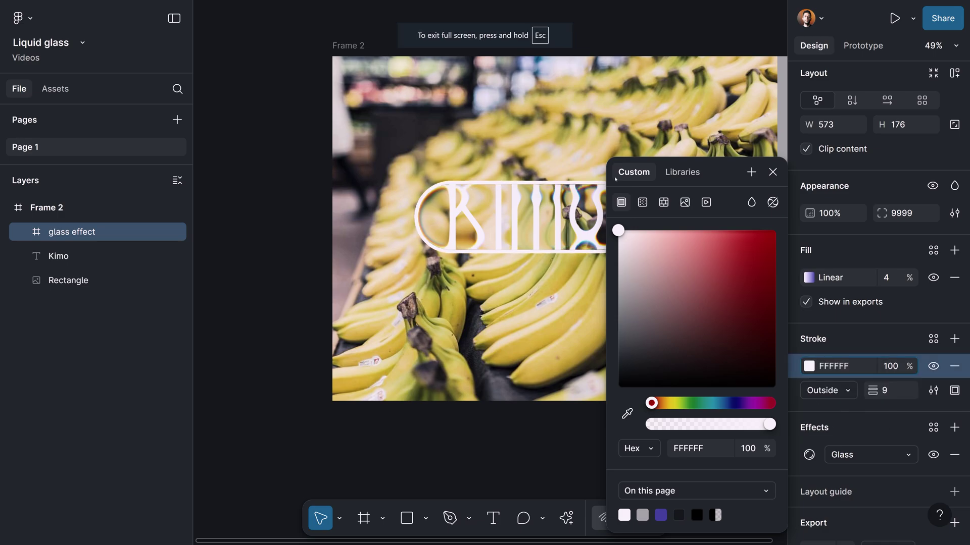
key("Escape")
Step: Nudge the outlined glass frame right and up to X 256, Y 320
scroll(879, 202, "up", 3)
key("shift+Right")
key("shift+Right")
key("shift+Right")
key("shift+Right")
key("shift+Up")
key("shift+Up")
key("shift+Up")
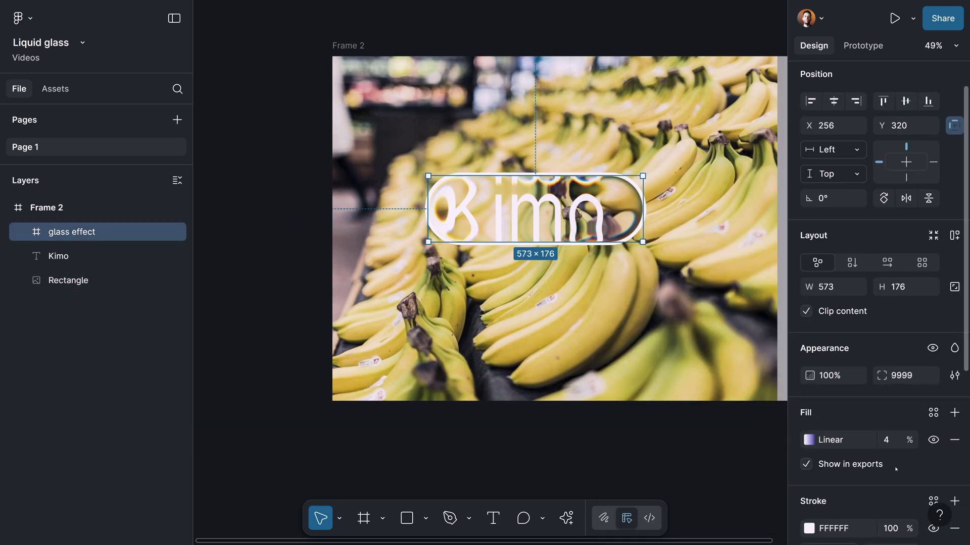
scroll(909, 447, "down", 5)
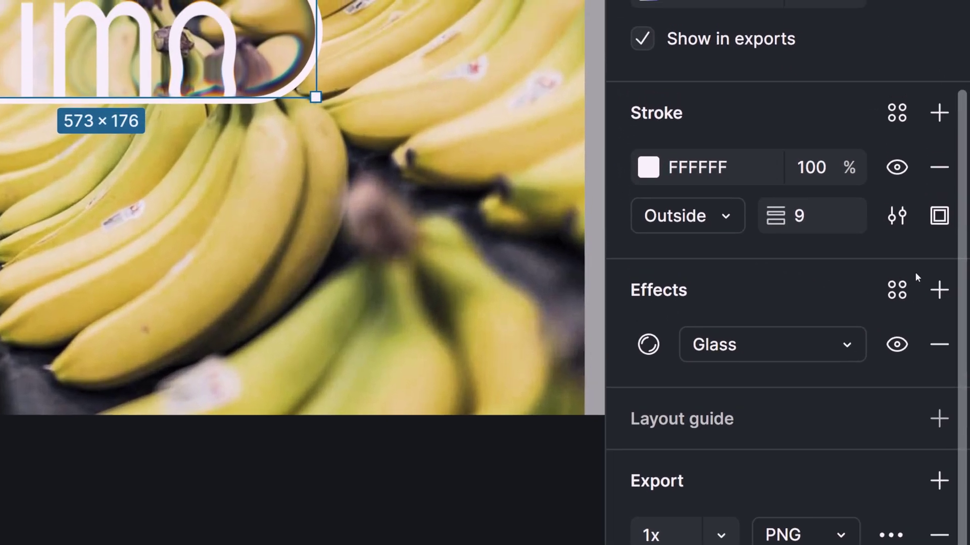
Step: Add a drop shadow with Y offset 6 and blur 13.2 to the glass frame, and browse the other effect types
left_click(939, 290)
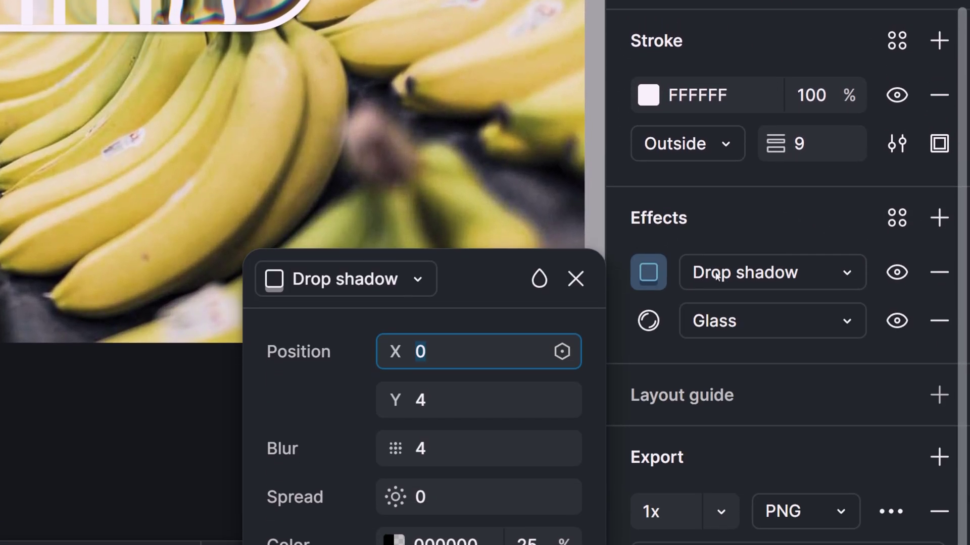
left_click_drag(397, 401, 408, 409)
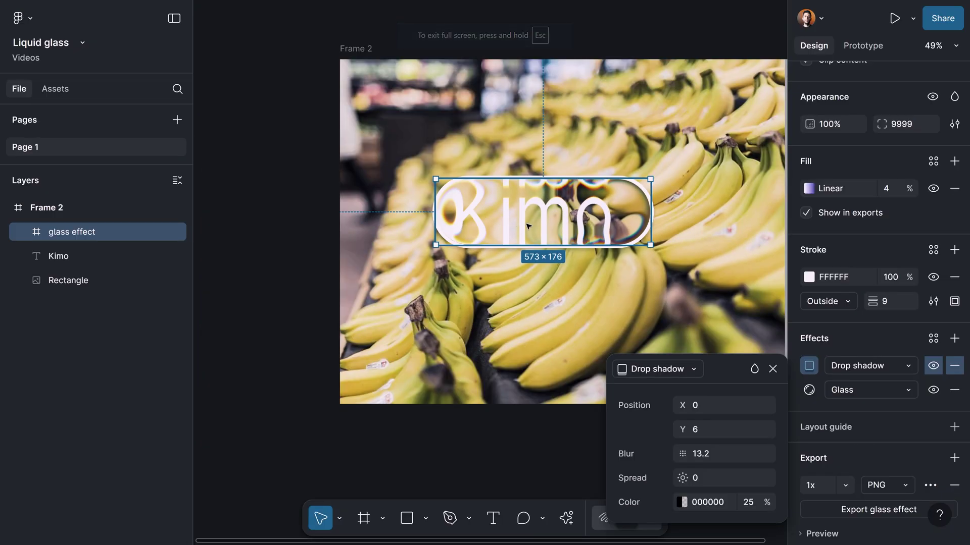
left_click(686, 373)
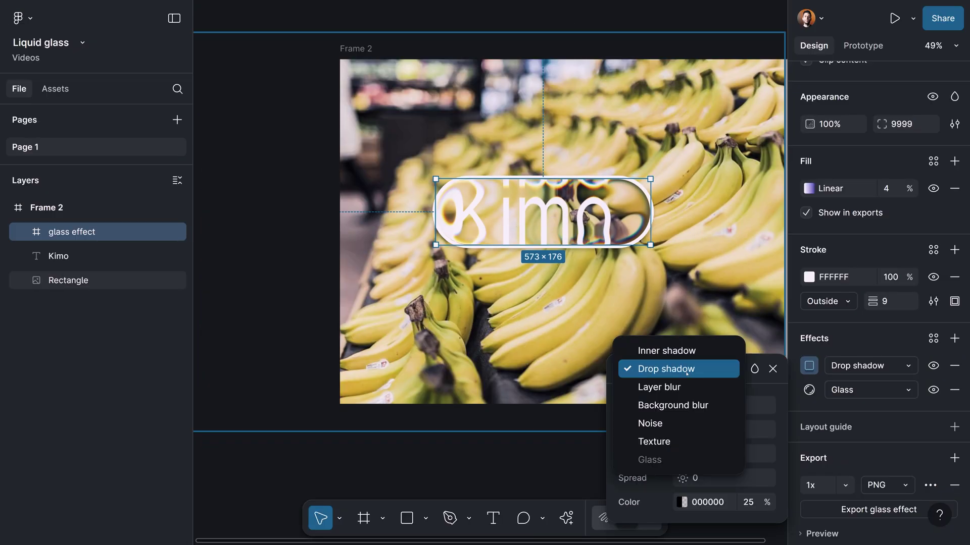
left_click(670, 438)
Step: Move the glass frame off the word Kimo to an area of bananas below it
left_click_drag(663, 413, 649, 405)
left_click(601, 263)
mouse_move(601, 263)
left_mouse_down()
mouse_move(581, 247)
mouse_move(483, 232)
mouse_move(456, 274)
mouse_move(440, 177)
left_mouse_up()
left_click(491, 218)
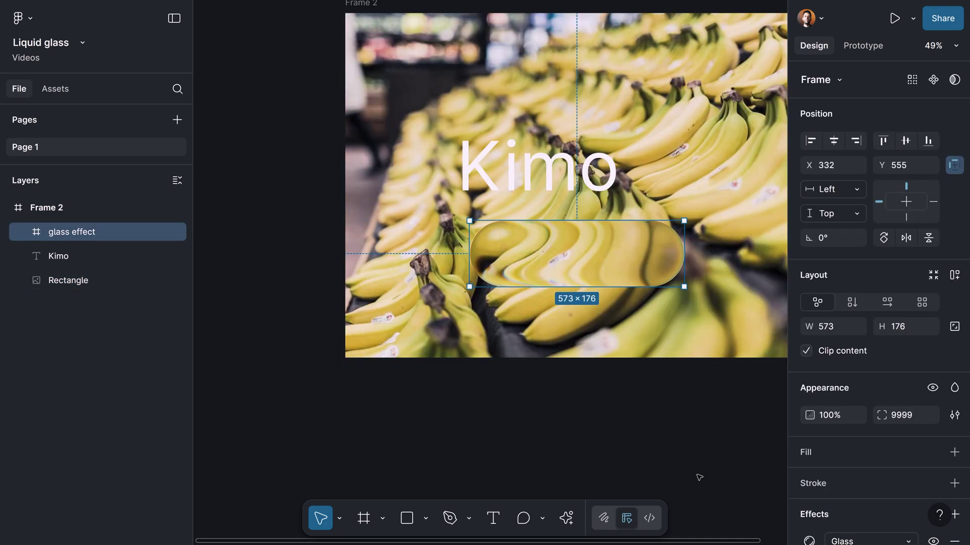
key("shift+Right")
key("shift+Right")
key("shift+Right")
key("shift+Right")
key("shift+Right")
key("shift+Right")
key("shift+Right")
key("shift+Right")
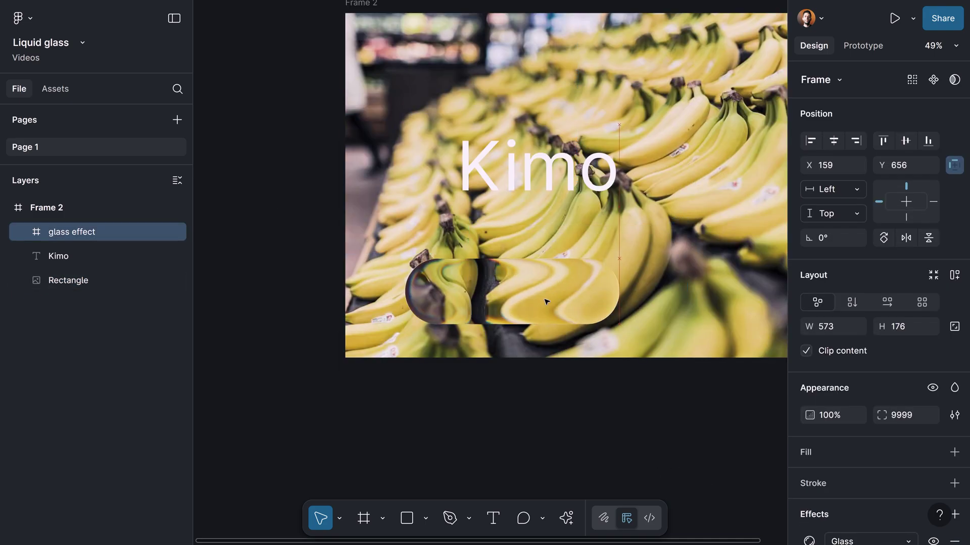
key("Right")
key("Right")
key("Right")
key("Right")
key("Right")
scroll(907, 448, "down", 5)
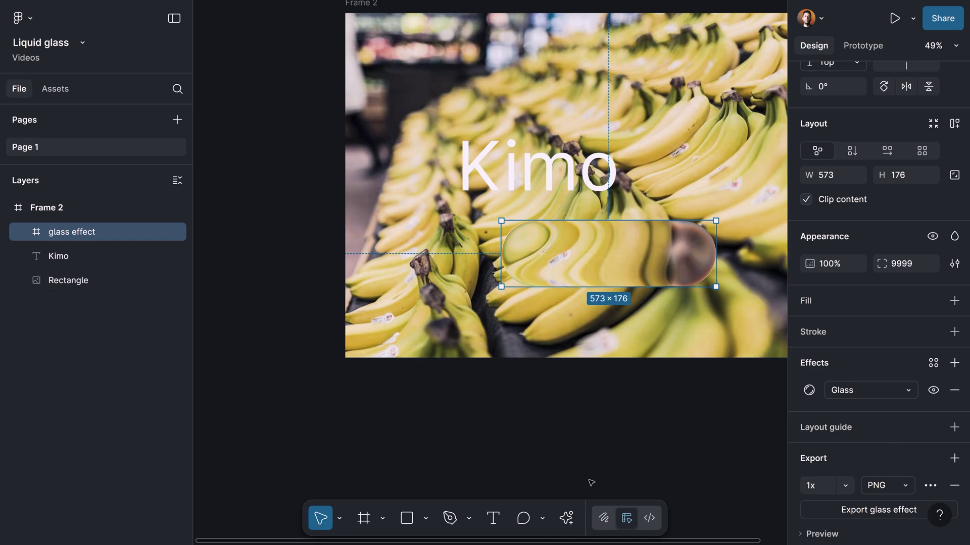
Step: Add the text "kia" inside the glass frame and centre it there
key("t")
left_click(635, 263)
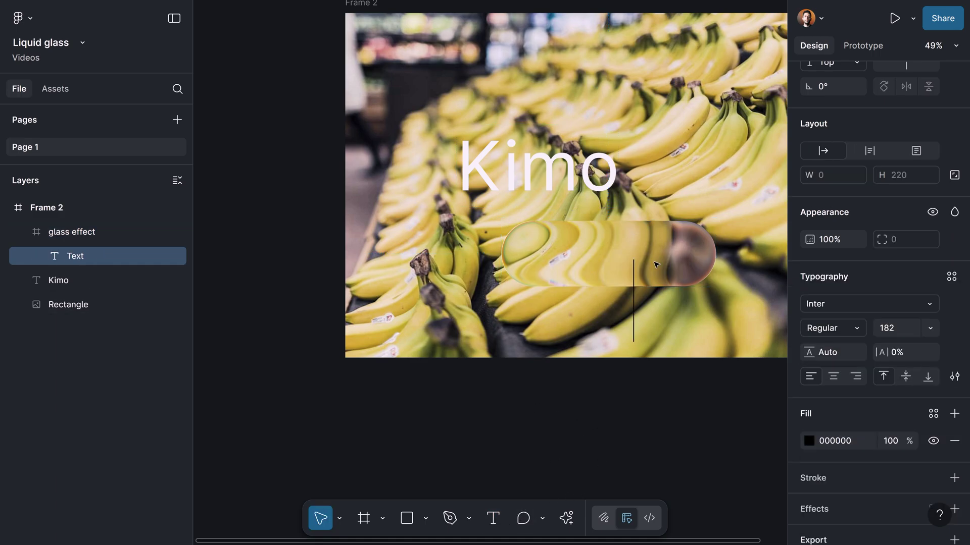
type("kiao")
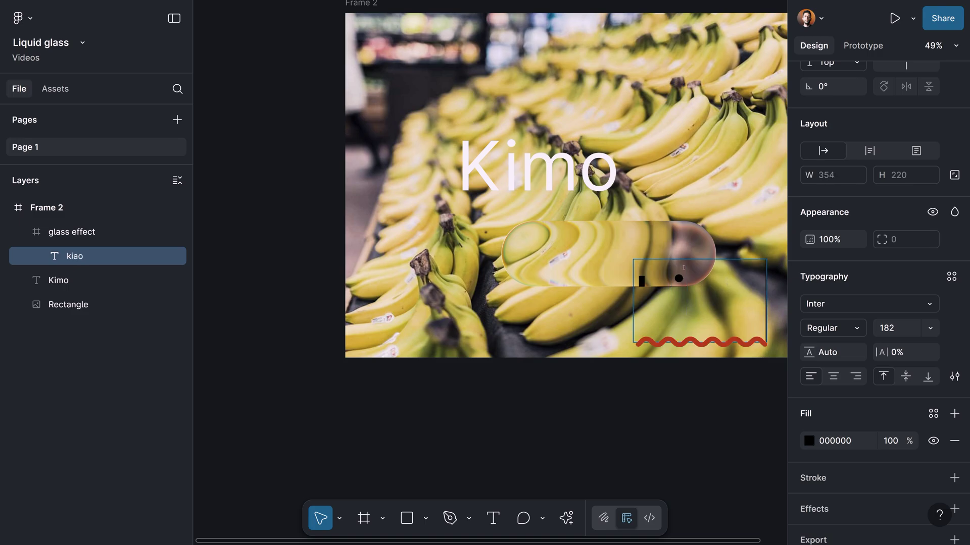
key("BackSpace")
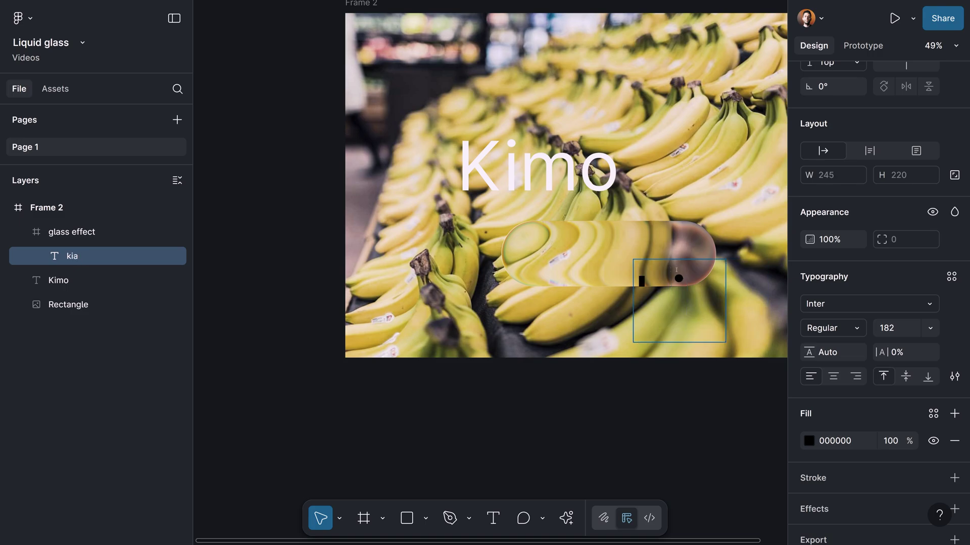
key("Escape")
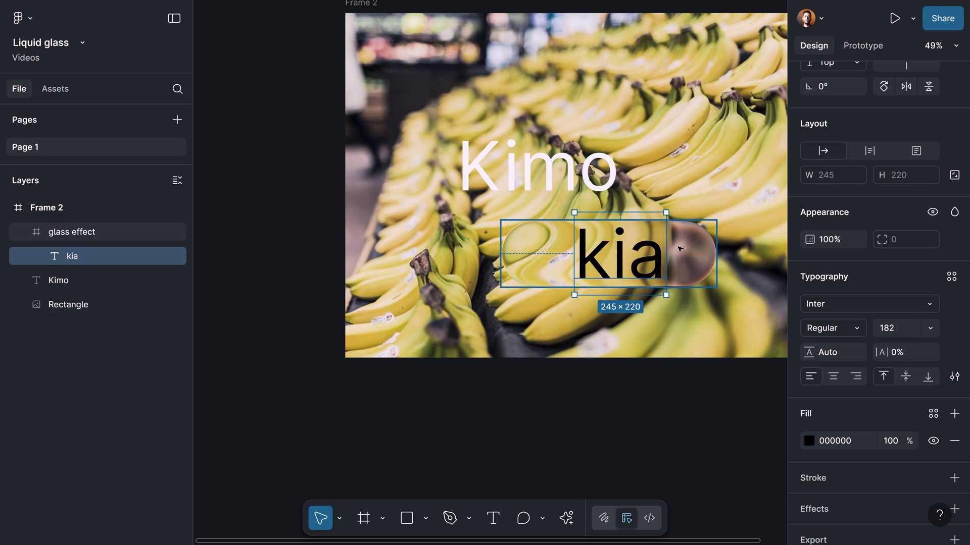
Step: Apply auto layout to the glass frame and duplicate the kia text inside it
left_click(680, 248)
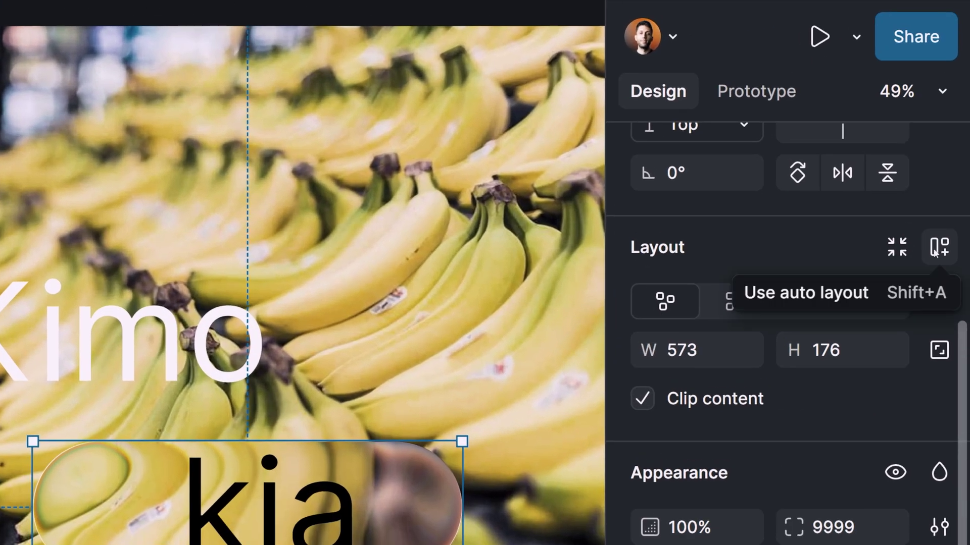
left_click(938, 248)
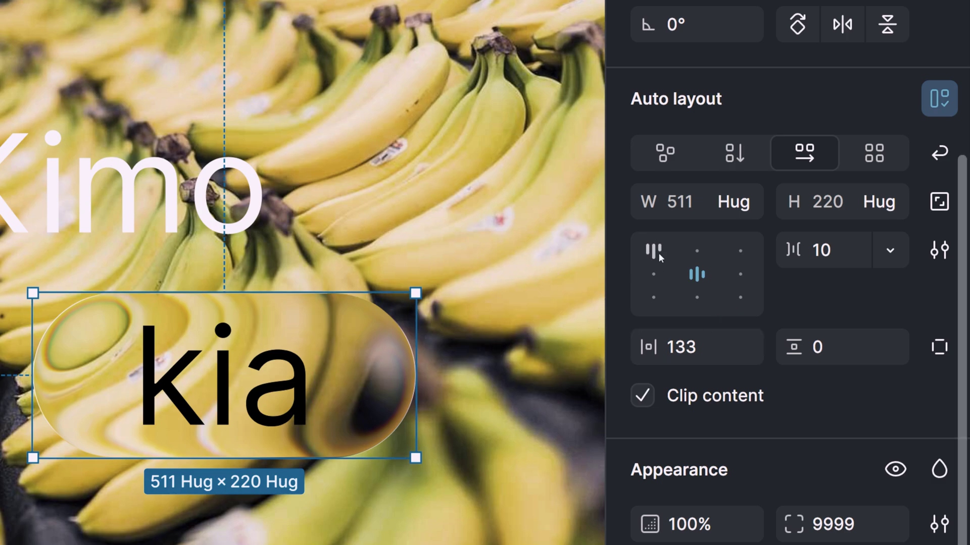
left_click(264, 388)
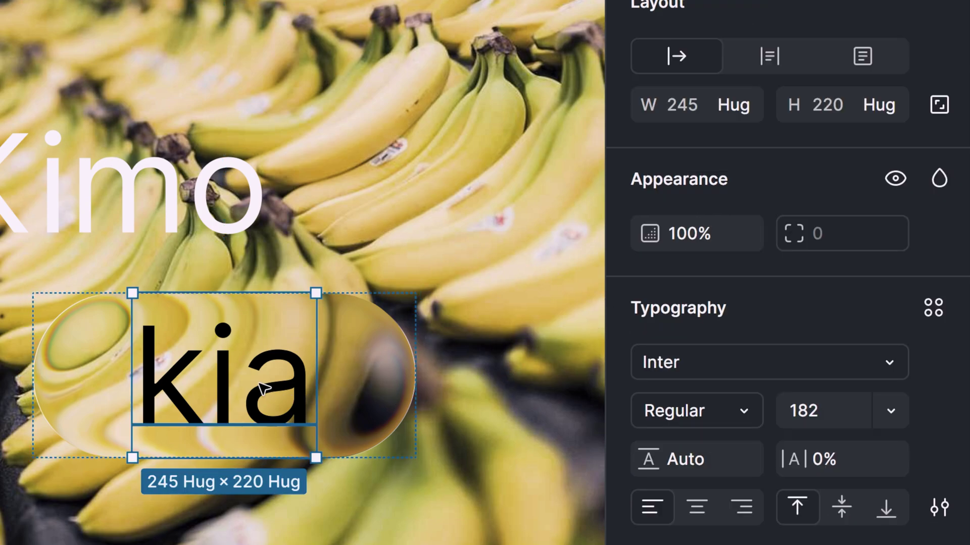
key("ctrl+d")
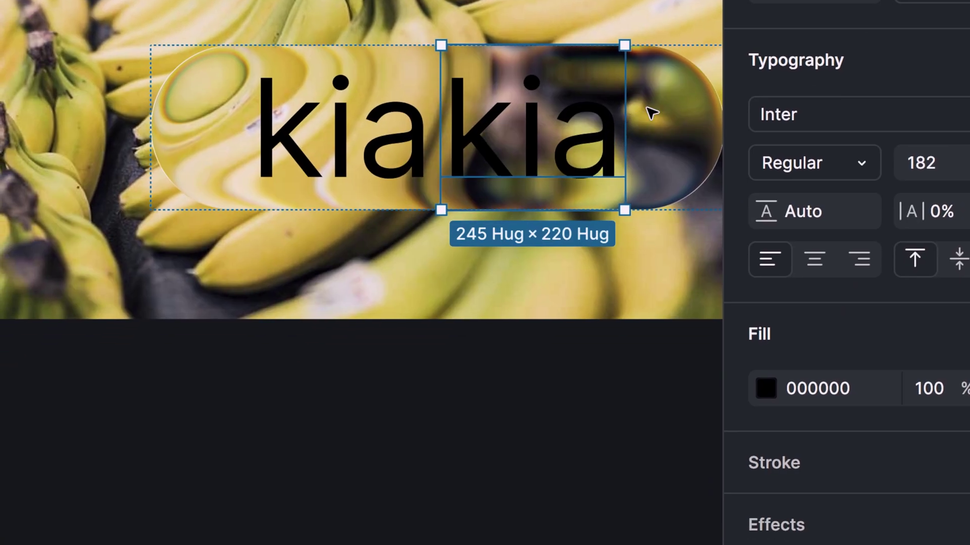
Step: Try the vertical, horizontal and grid auto layout flows on the glass frame and move it up the photo
left_click(565, 343)
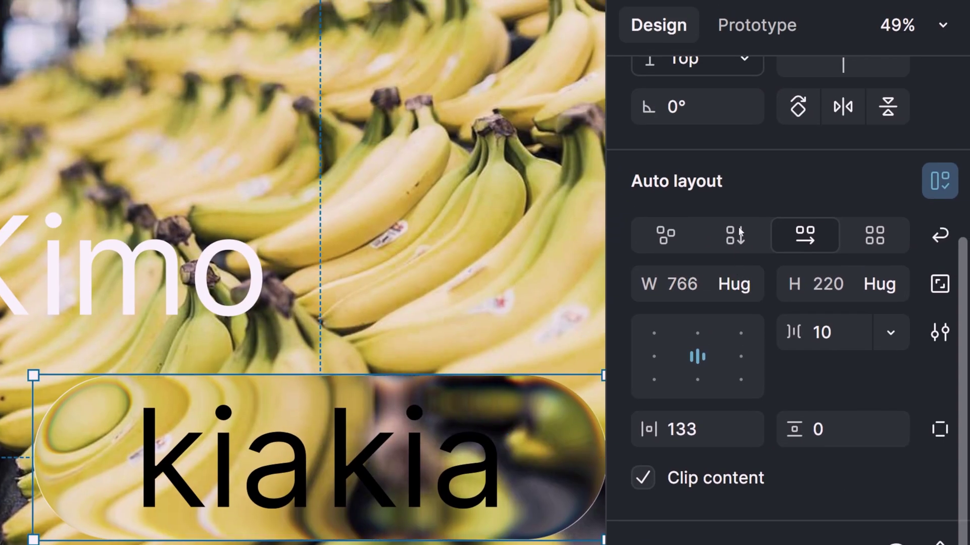
left_click(735, 236)
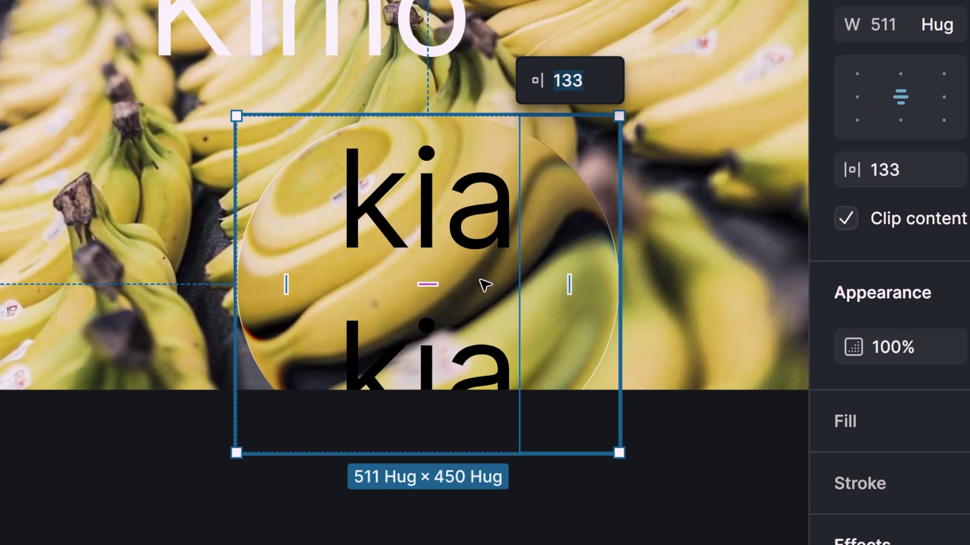
left_click_drag(480, 283, 551, 47)
left_click(919, 268)
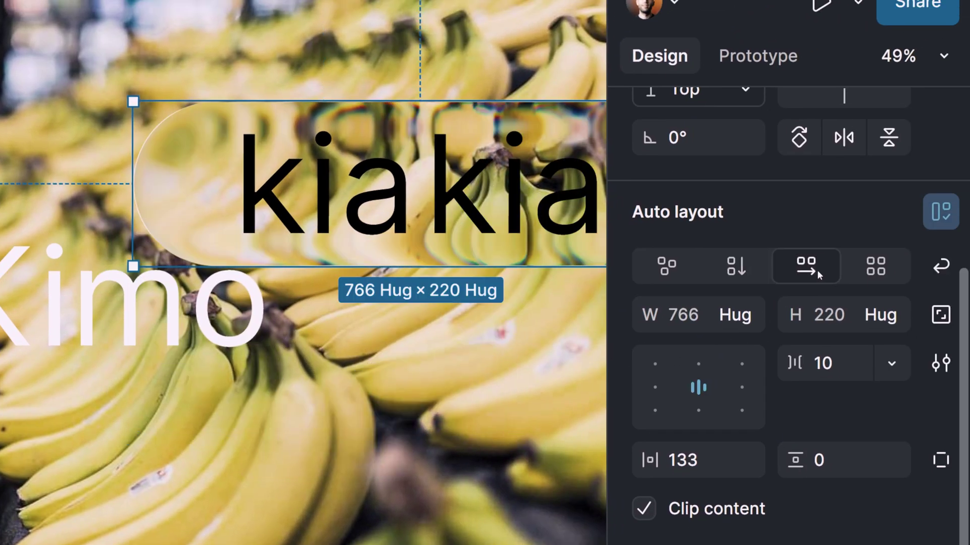
left_click(875, 266)
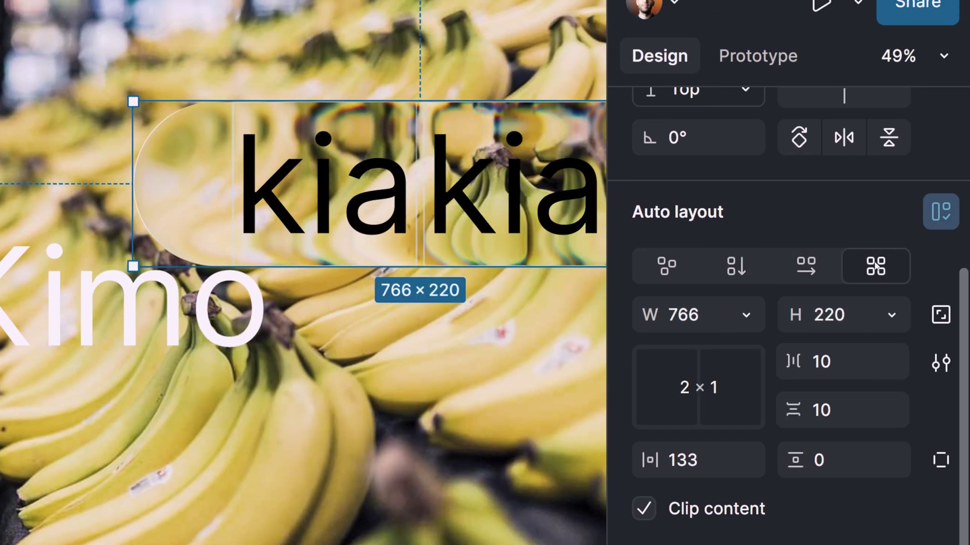
left_click(780, 271)
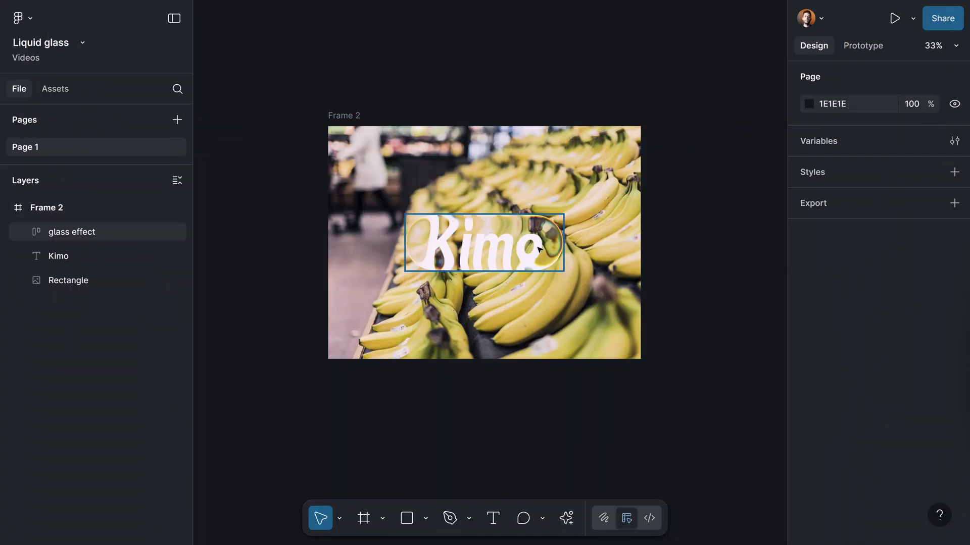
Step: Duplicate Frame 2 and place the copy to its right with a gap of about 59
left_click(543, 252)
left_click(311, 99)
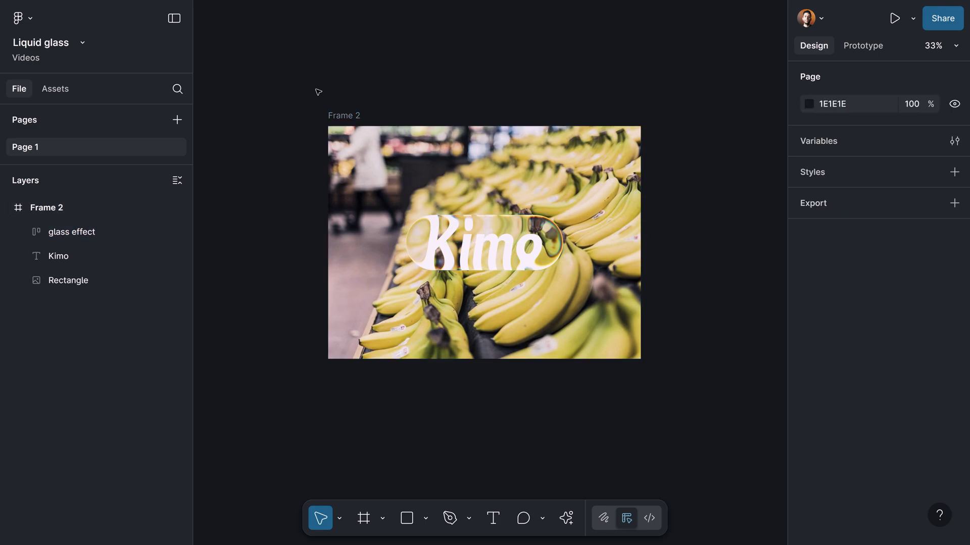
left_click(332, 113)
scroll(329, 121, "down", 10)
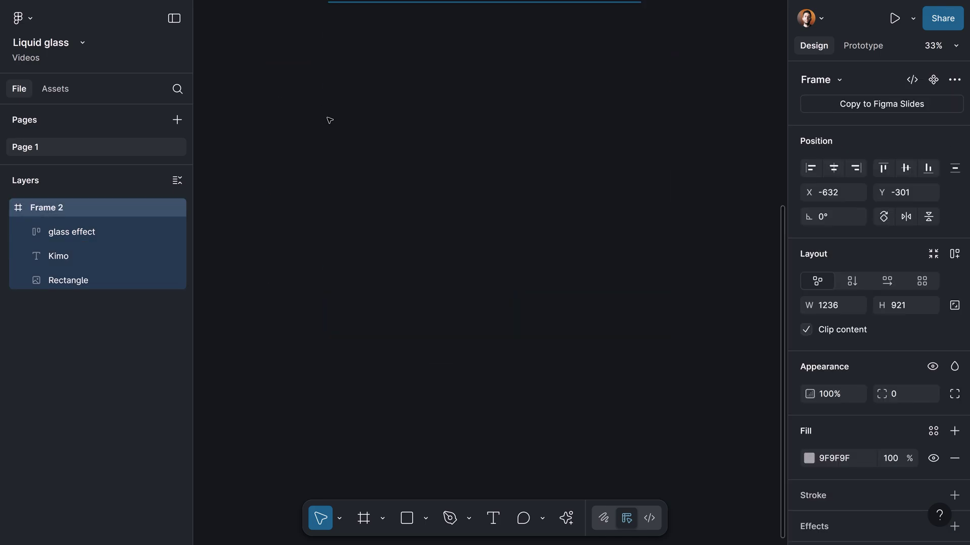
scroll(326, 132, "up", 10)
scroll(323, 139, "down", 3)
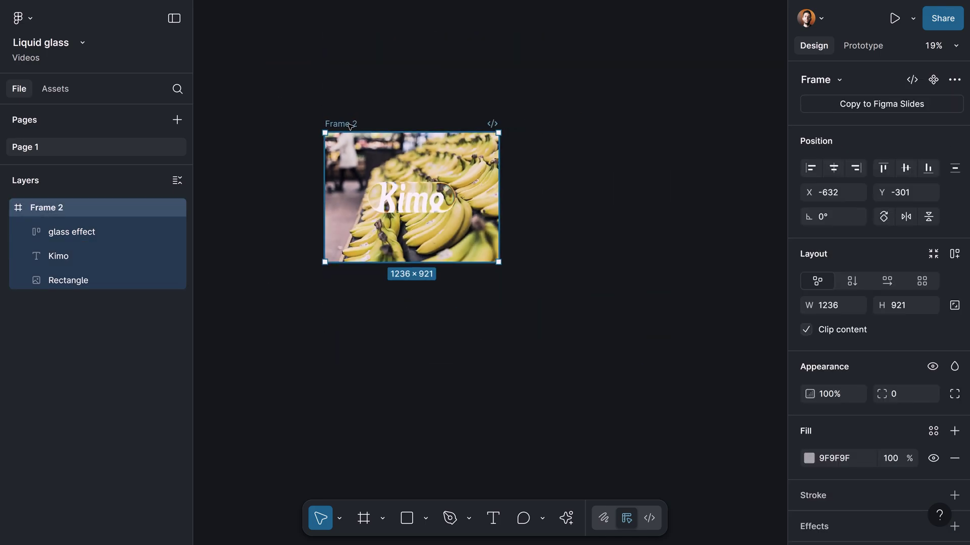
left_click_drag(347, 124, 529, 124)
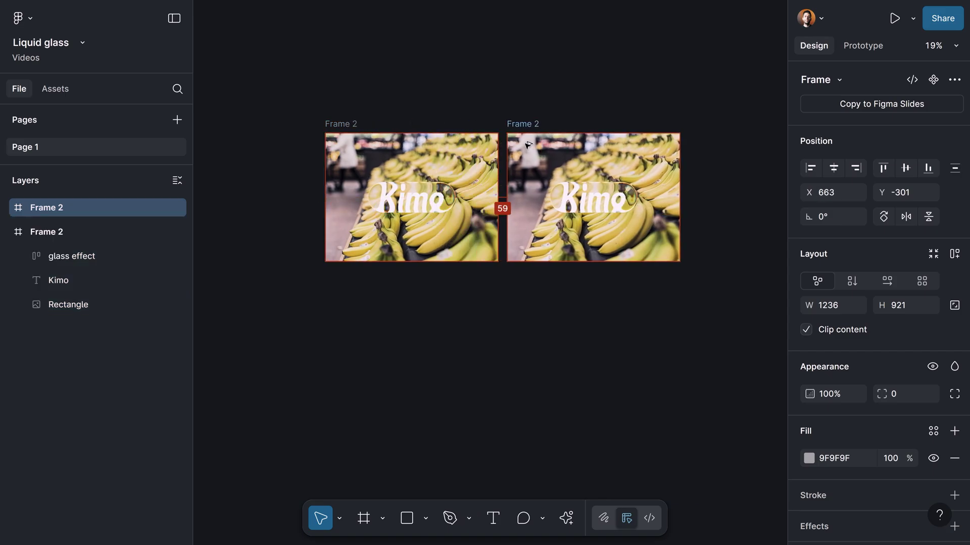
Step: Shrink the glass frame in Frame 3 about its centre to a width of about 136 and reduce its height
left_click(638, 193)
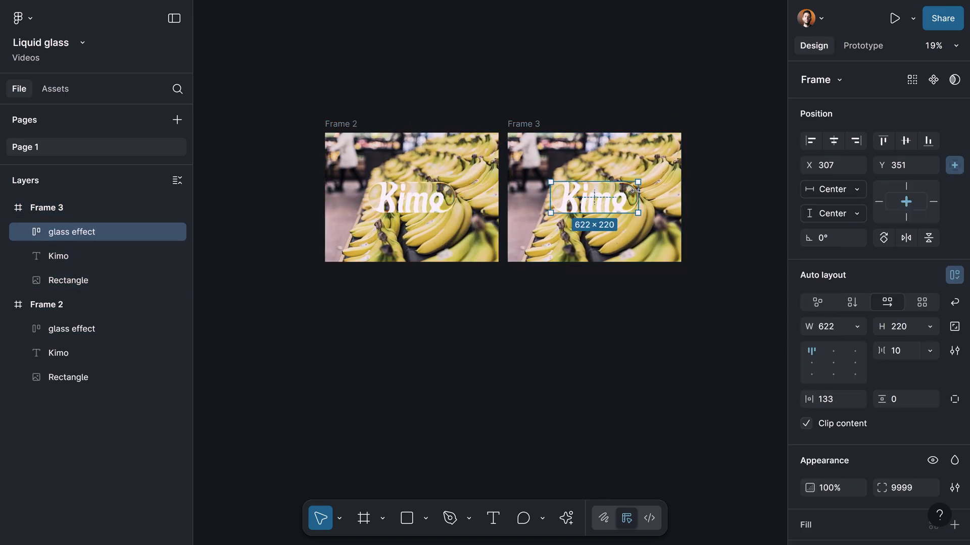
scroll(640, 193, "up", 6)
left_click_drag(644, 193, 536, 197)
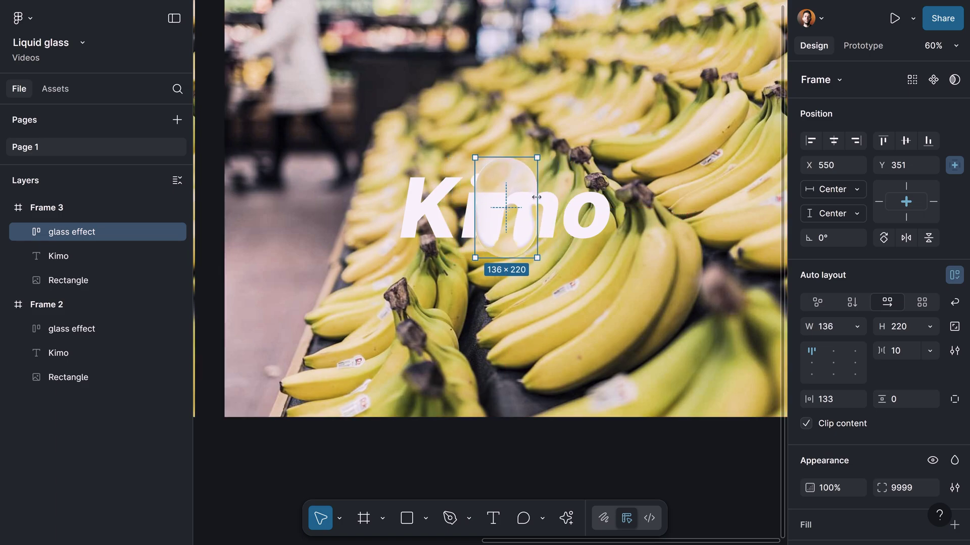
left_click_drag(509, 256, 509, 231)
key("shift+1")
left_click(306, 101)
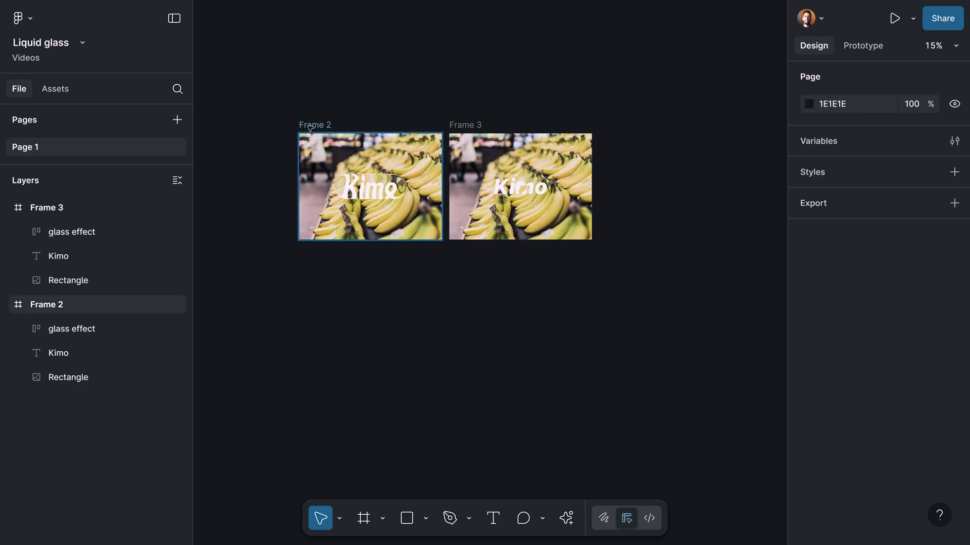
Step: Add an on-click interaction to Frame 2 that navigates to Frame 3 with the Smart animate animation
left_click(309, 126)
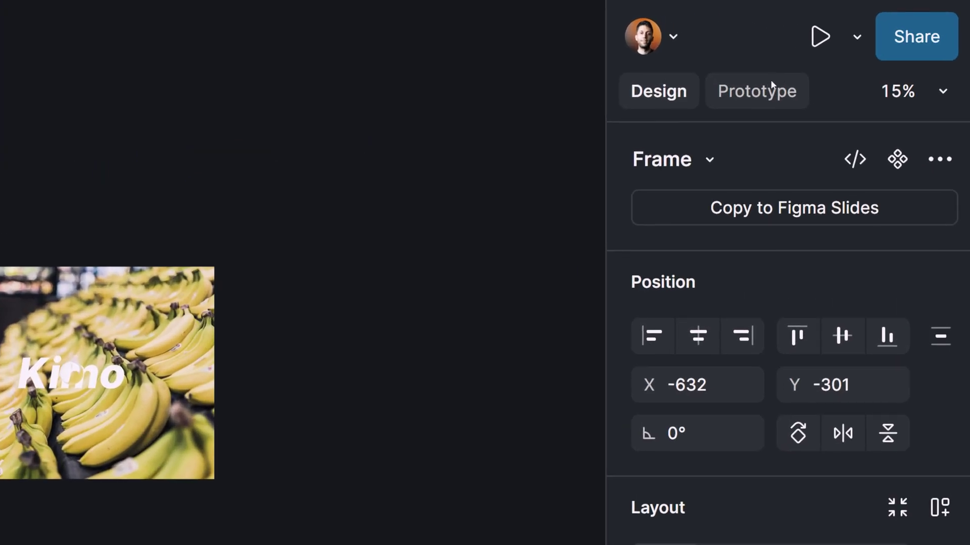
left_click(868, 45)
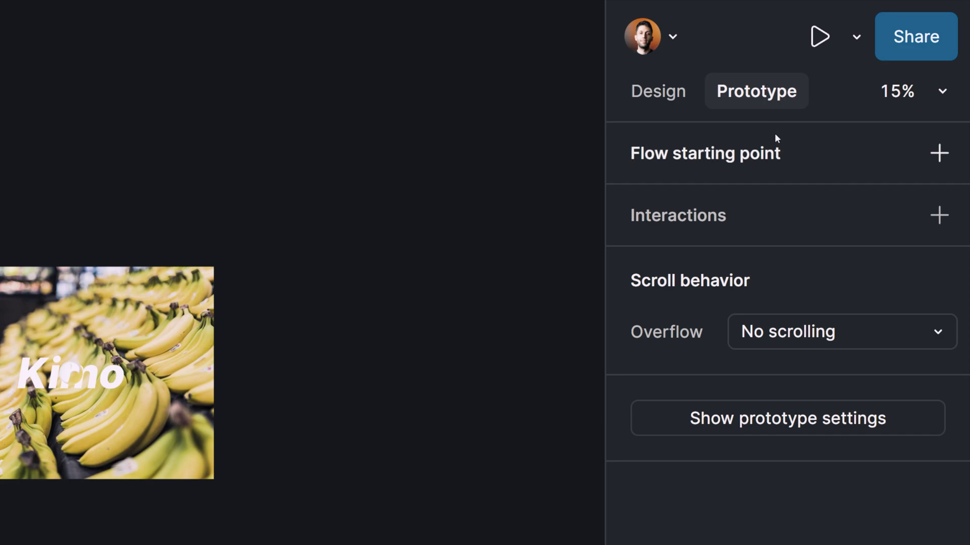
left_click(940, 214)
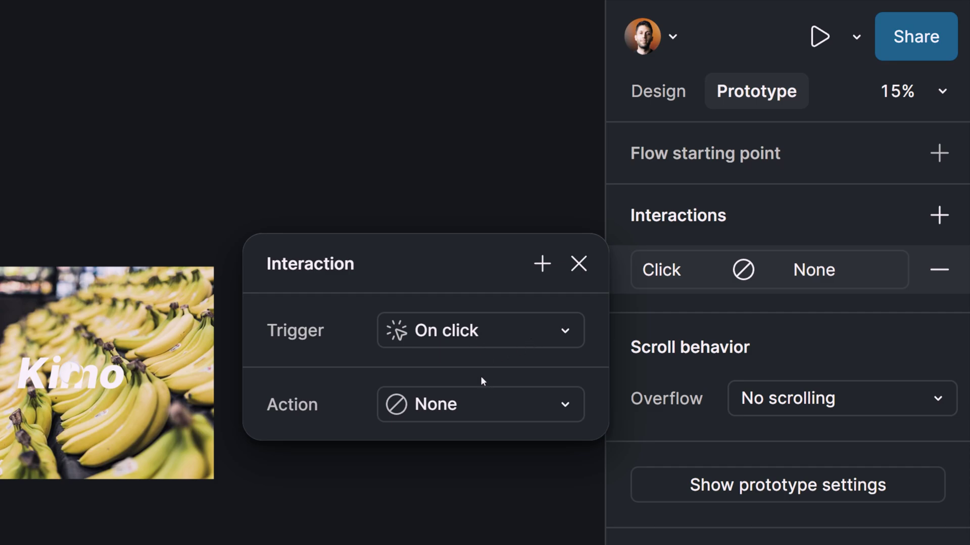
left_click(493, 410)
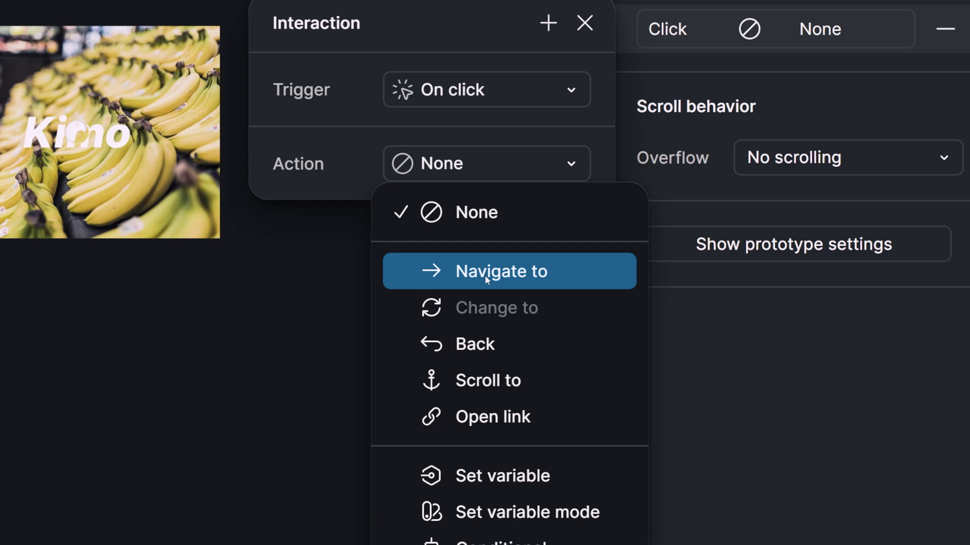
left_click(485, 273)
left_click(469, 211)
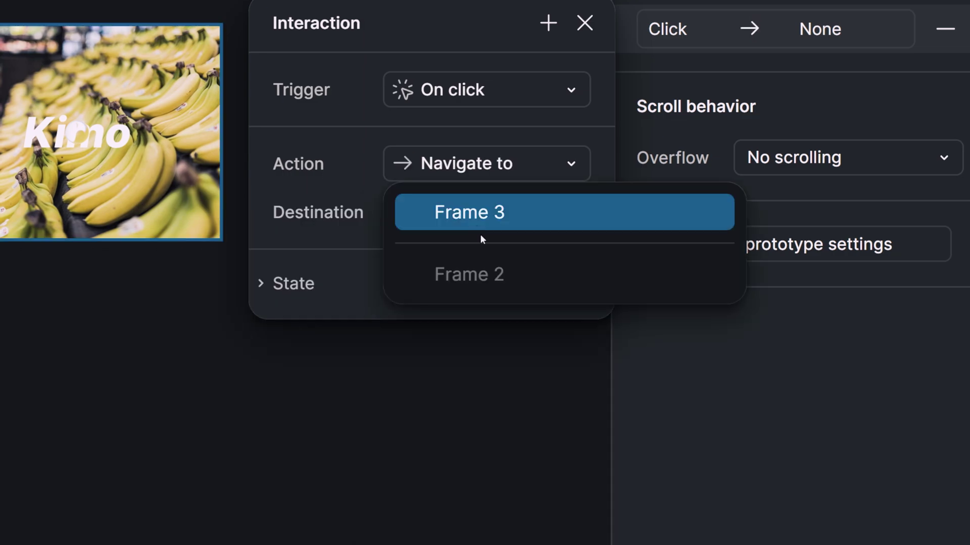
left_click(482, 224)
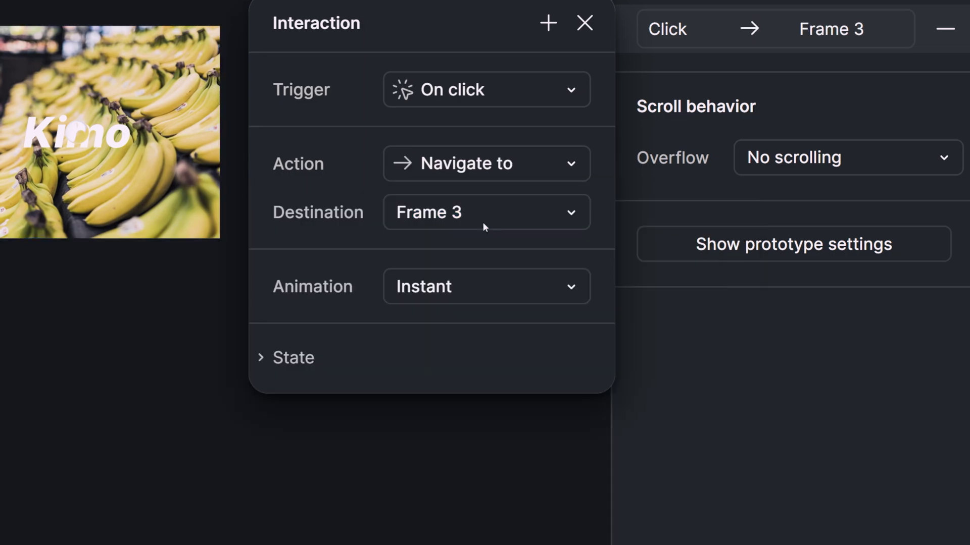
left_click(507, 289)
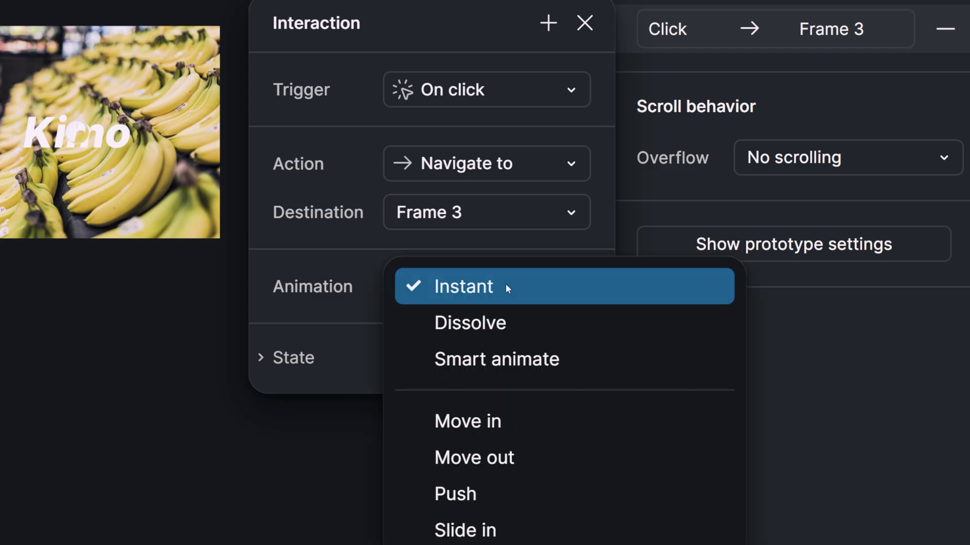
left_click(489, 361)
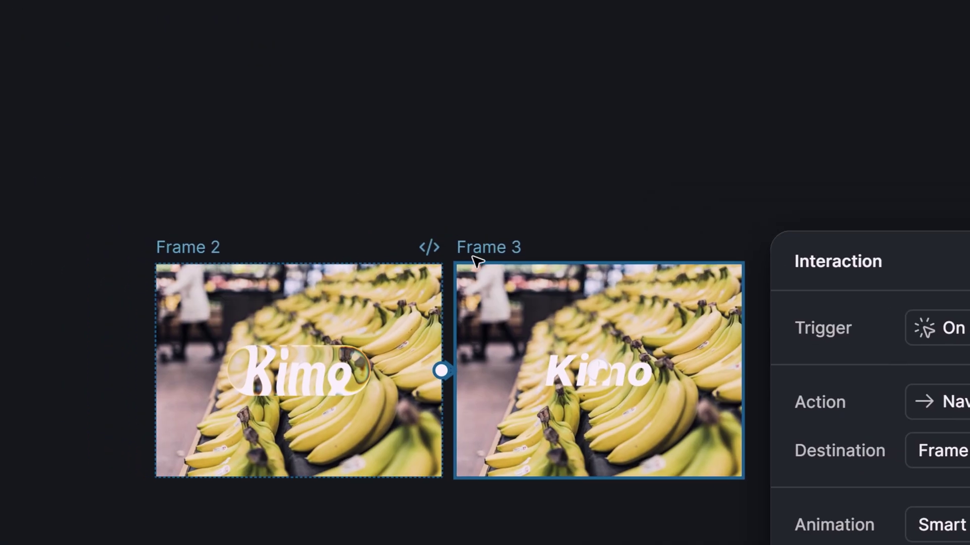
Step: Add an on-click interaction to Frame 3 that navigates to Frame 2 with the Smart animate animation
left_click(477, 260)
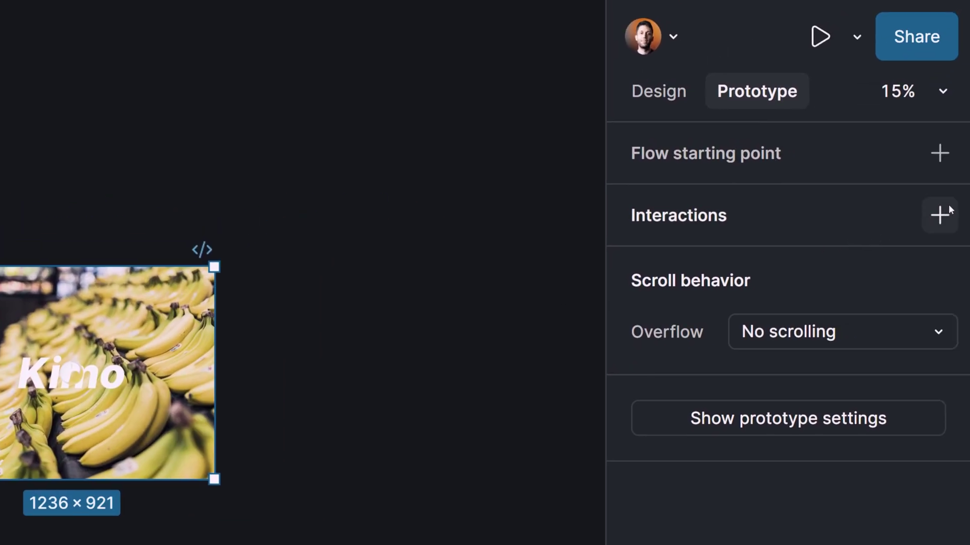
left_click(941, 216)
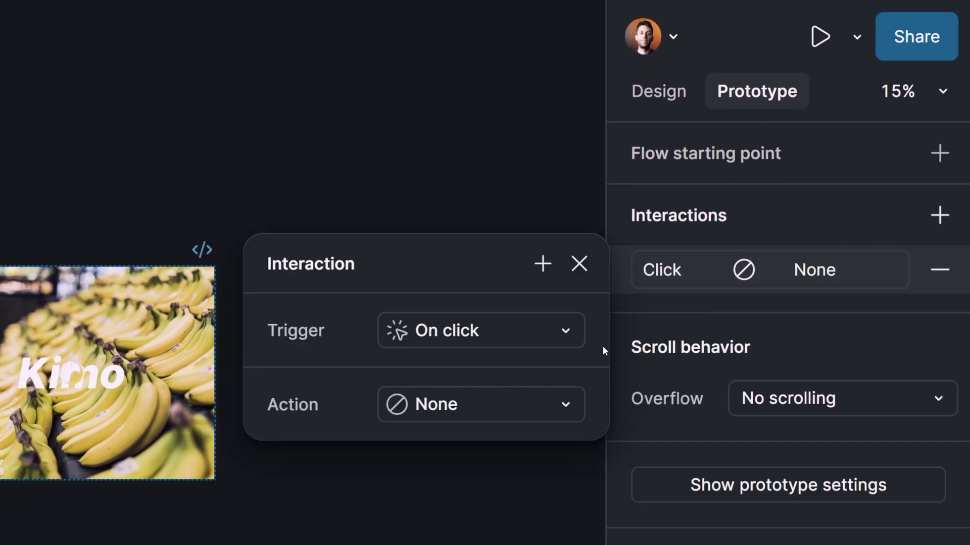
left_click(547, 335)
left_click(551, 331)
left_click(538, 397)
left_click(496, 455)
left_click(482, 395)
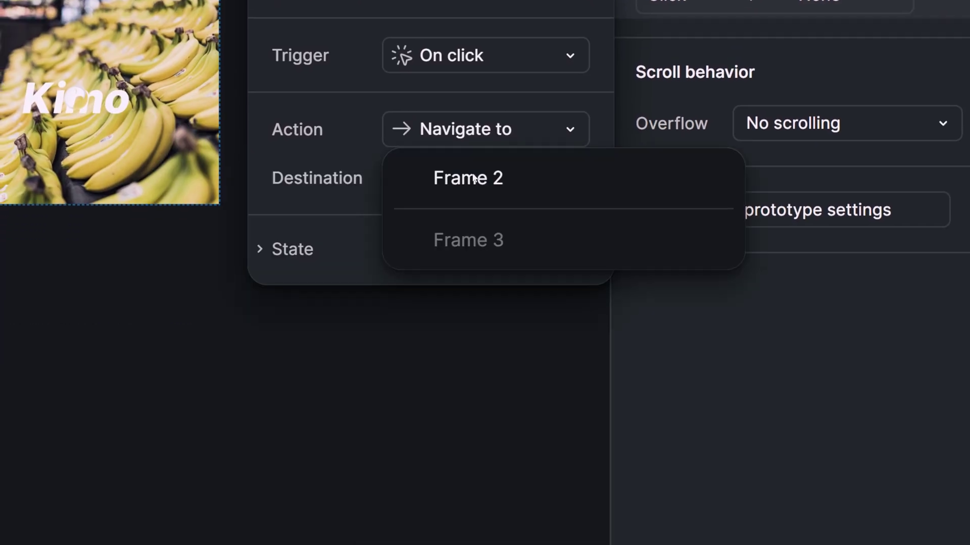
left_click(486, 191)
left_click(483, 251)
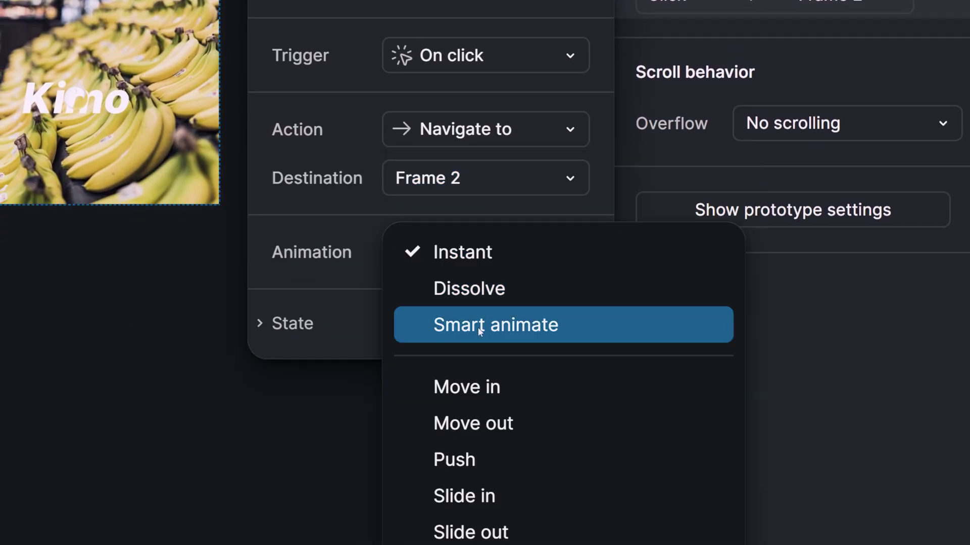
left_click(478, 329)
left_click(469, 286)
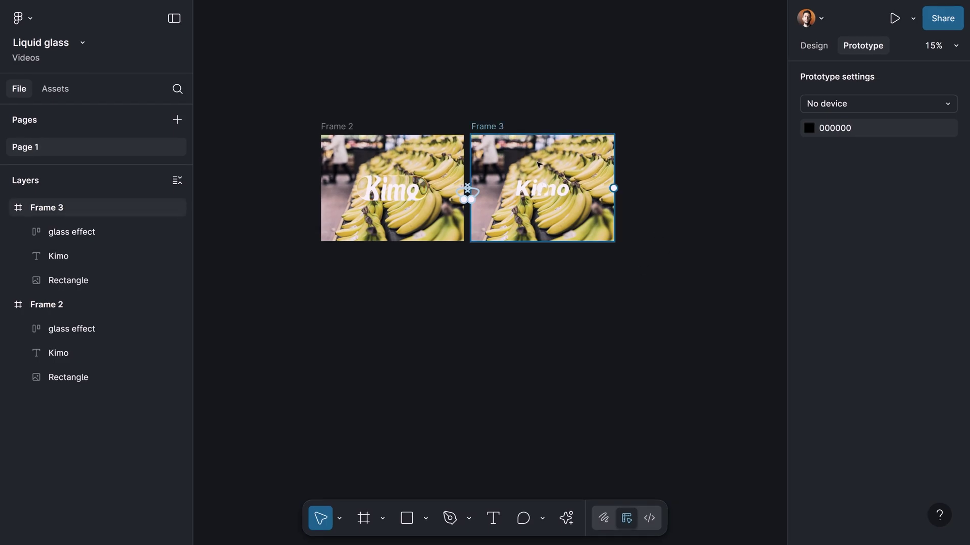
Step: Open the inline prototype preview starting from Frame 2 and move the preview window over Frame 3 on the canvas
left_click(341, 129)
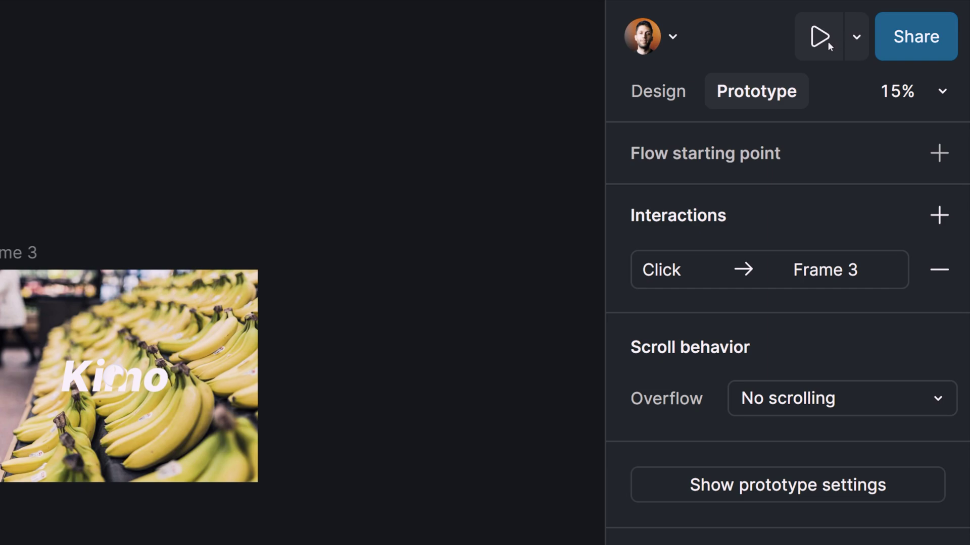
left_click(856, 38)
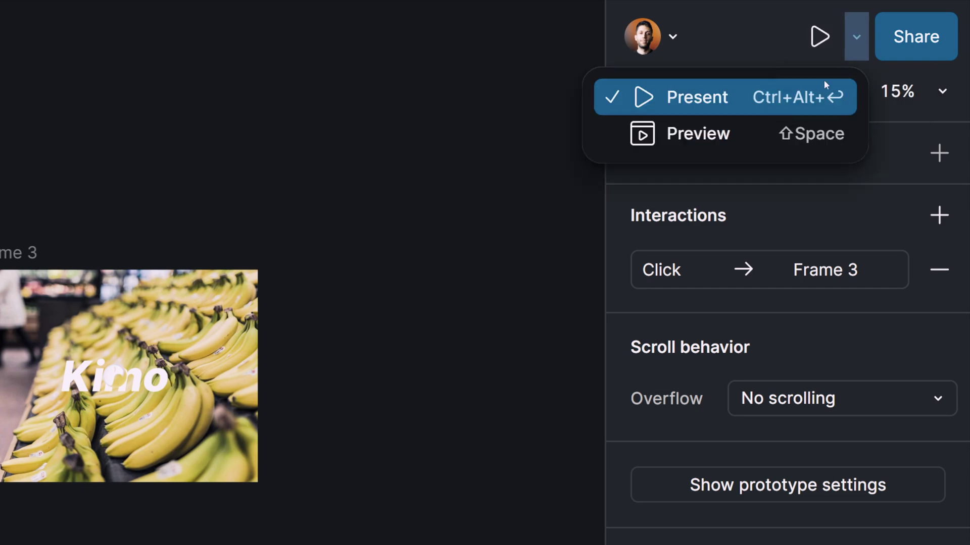
left_click(726, 145)
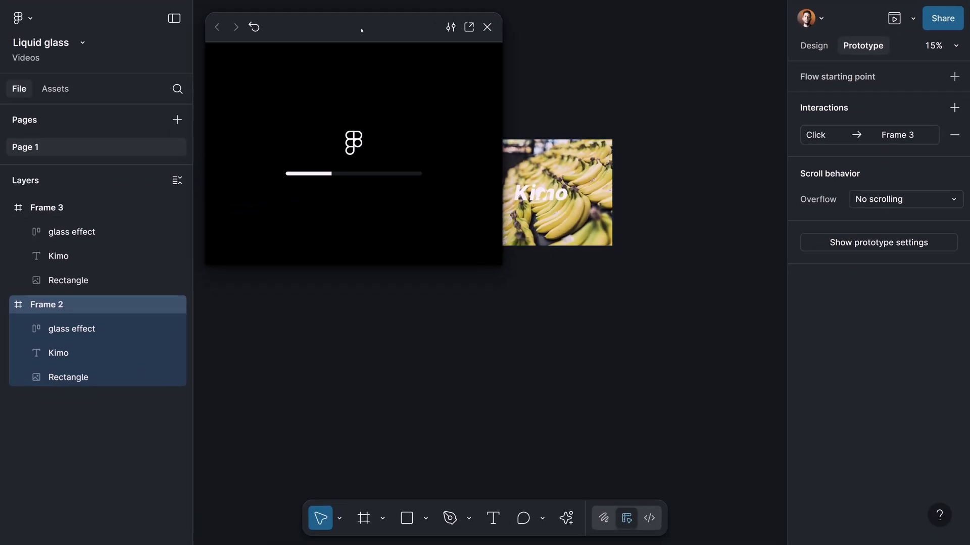
left_click_drag(361, 30, 488, 87)
left_click_drag(427, 59, 545, 109)
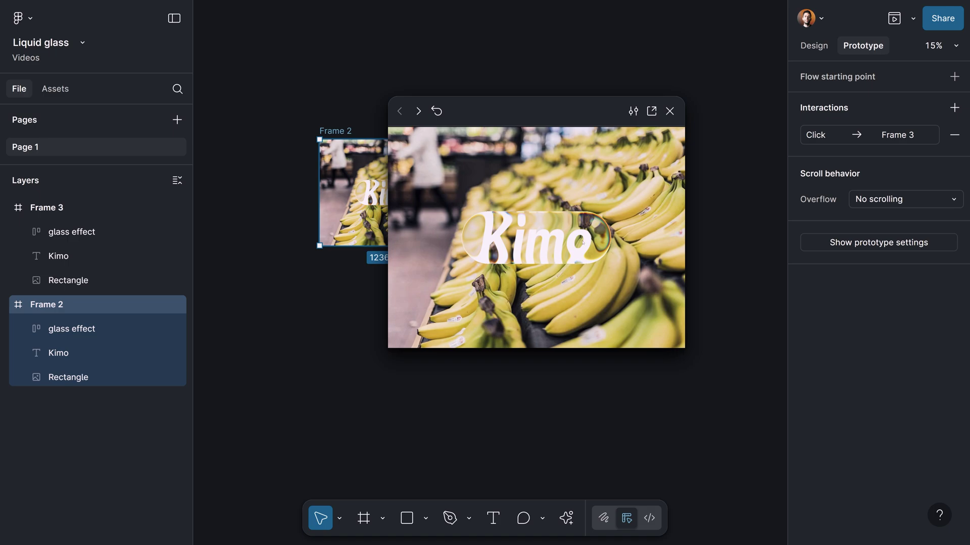
Step: Play the glass transition repeatedly in the preview, switching back and forth between Frame 2 and Frame 3
left_click(566, 239)
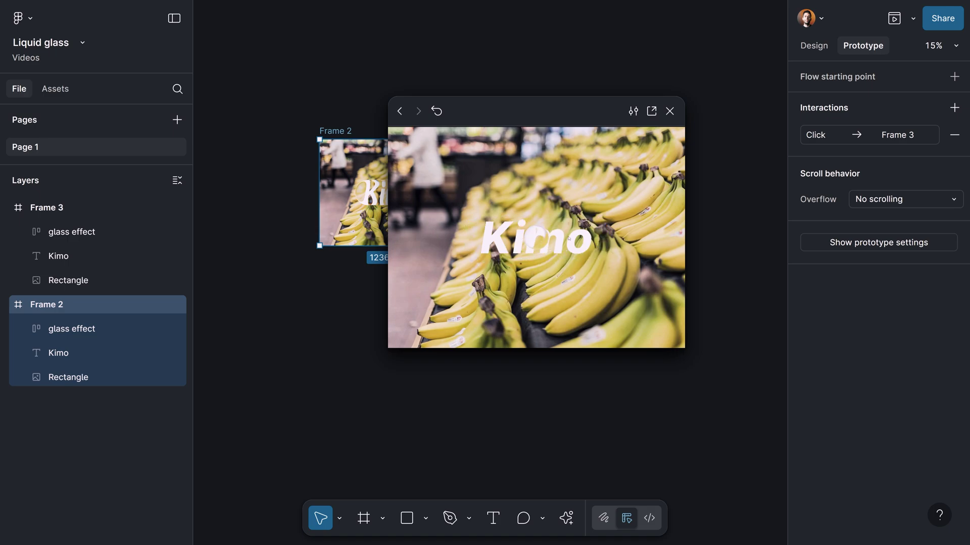
left_click(567, 240)
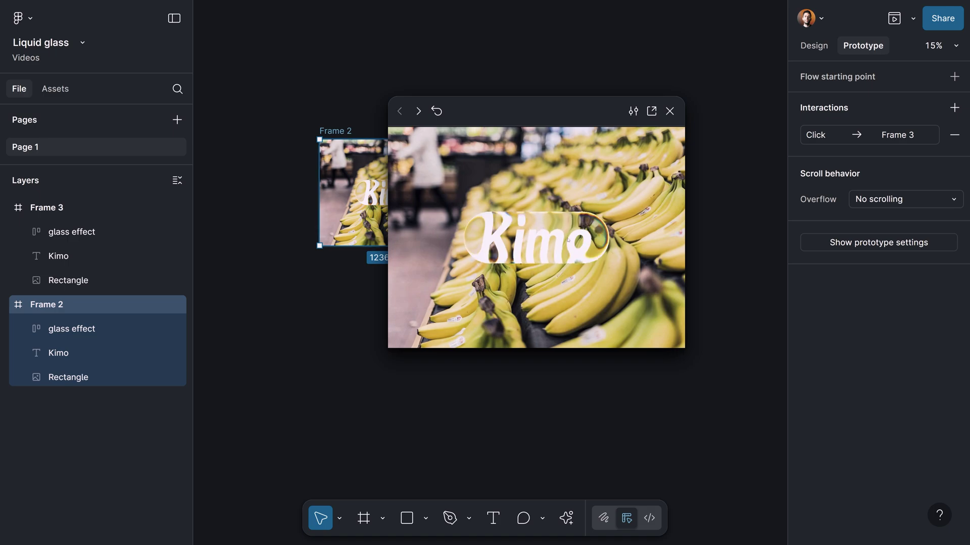
left_click(568, 240)
left_click(568, 240)
left_click(568, 239)
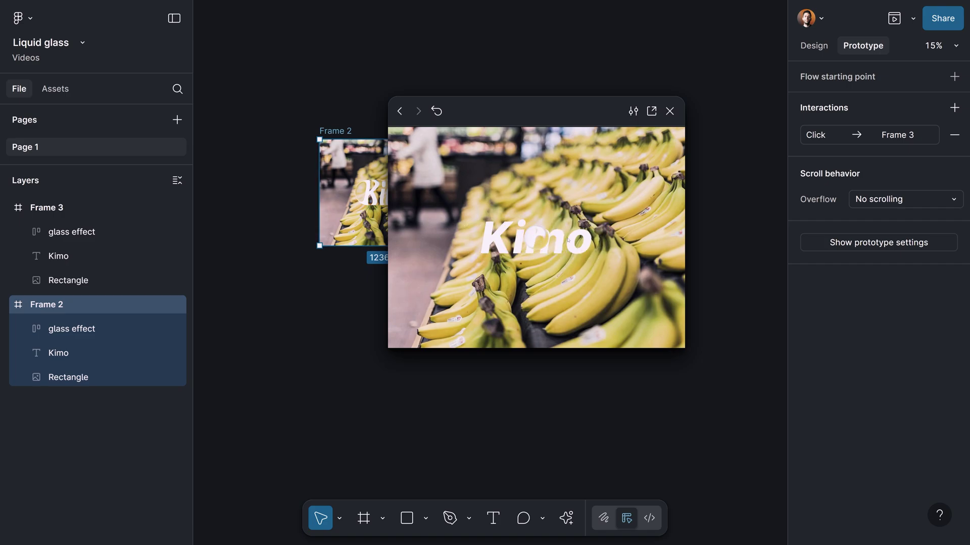
left_click(567, 240)
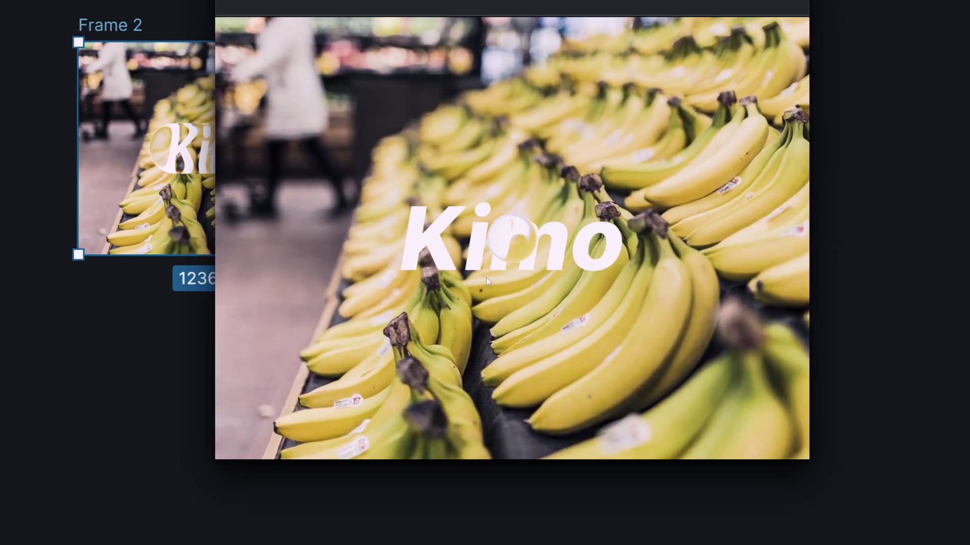
left_click(536, 238)
left_click(536, 238)
left_click(536, 239)
left_click(514, 235)
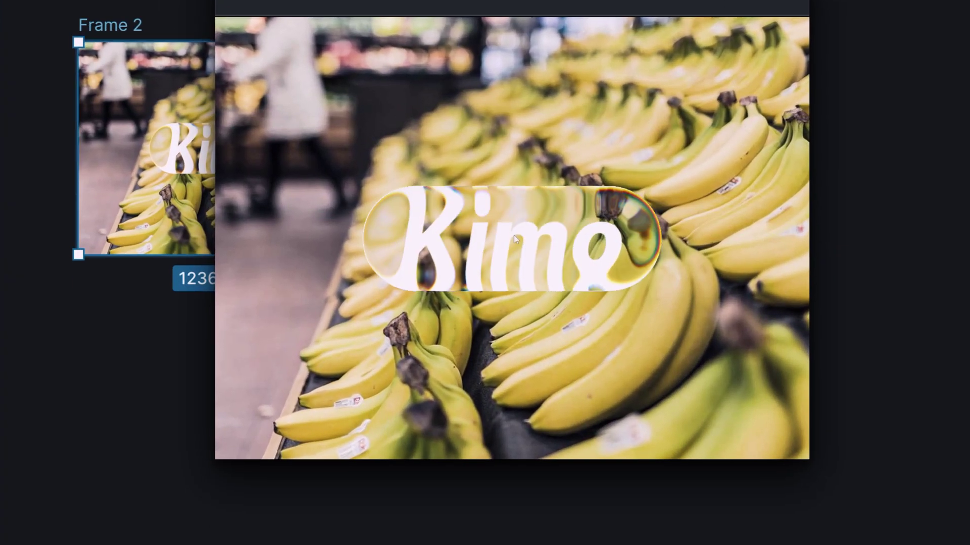
left_click(513, 235)
left_click(514, 235)
left_click(515, 236)
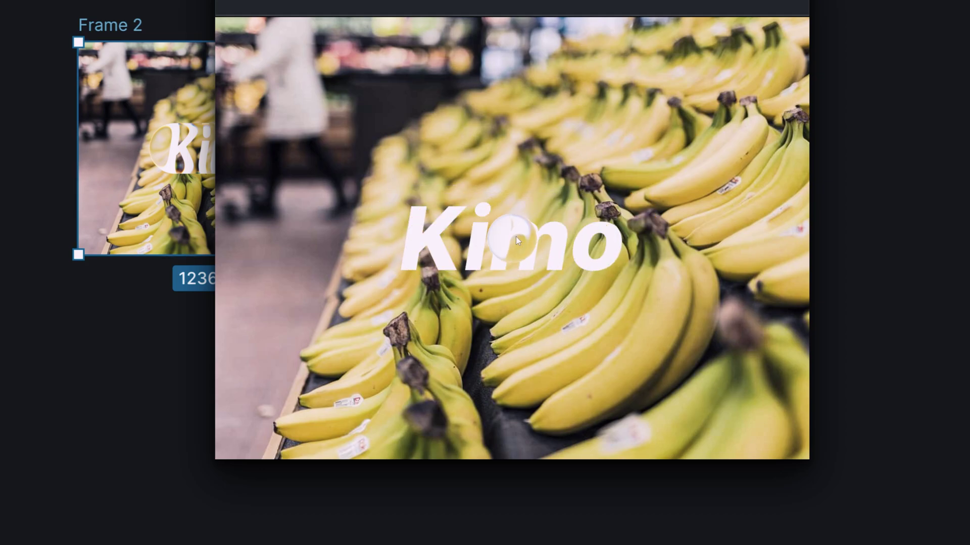
left_click(516, 236)
left_click(517, 238)
left_click(516, 247)
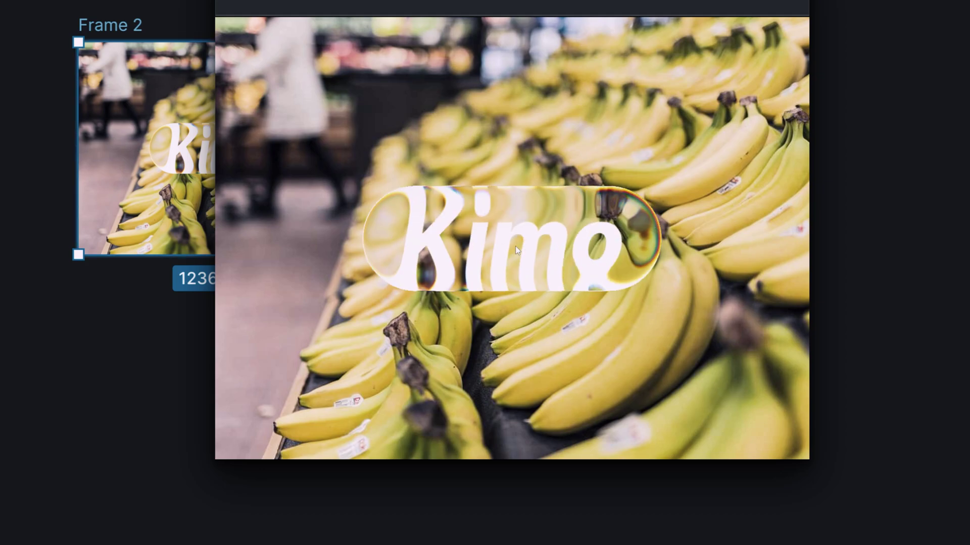
left_click(515, 246)
left_click(515, 246)
left_click(515, 247)
left_click(515, 246)
left_click(515, 246)
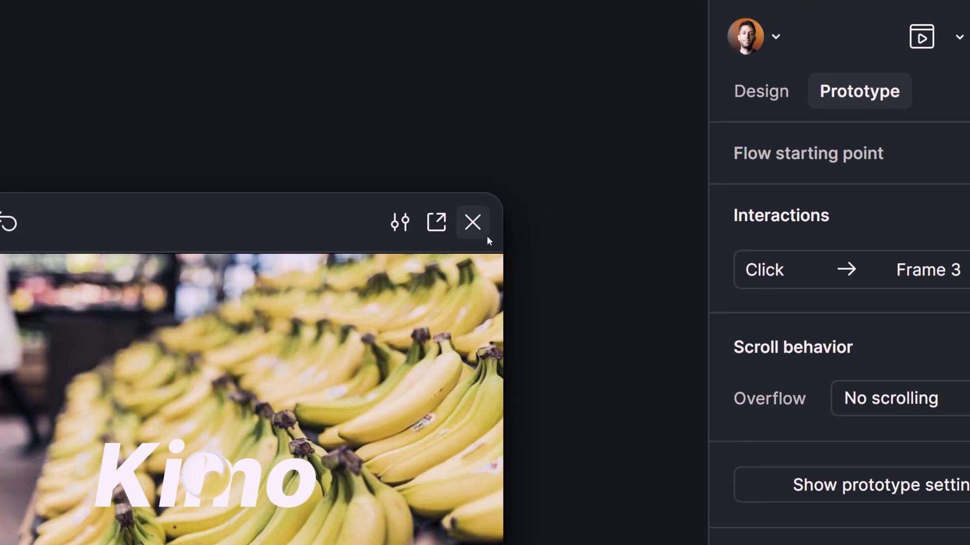
left_click(281, 467)
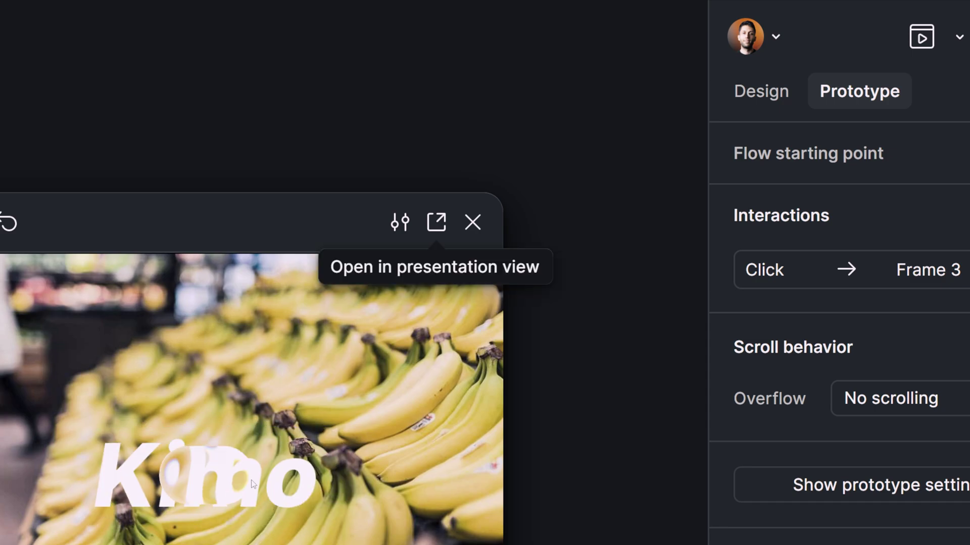